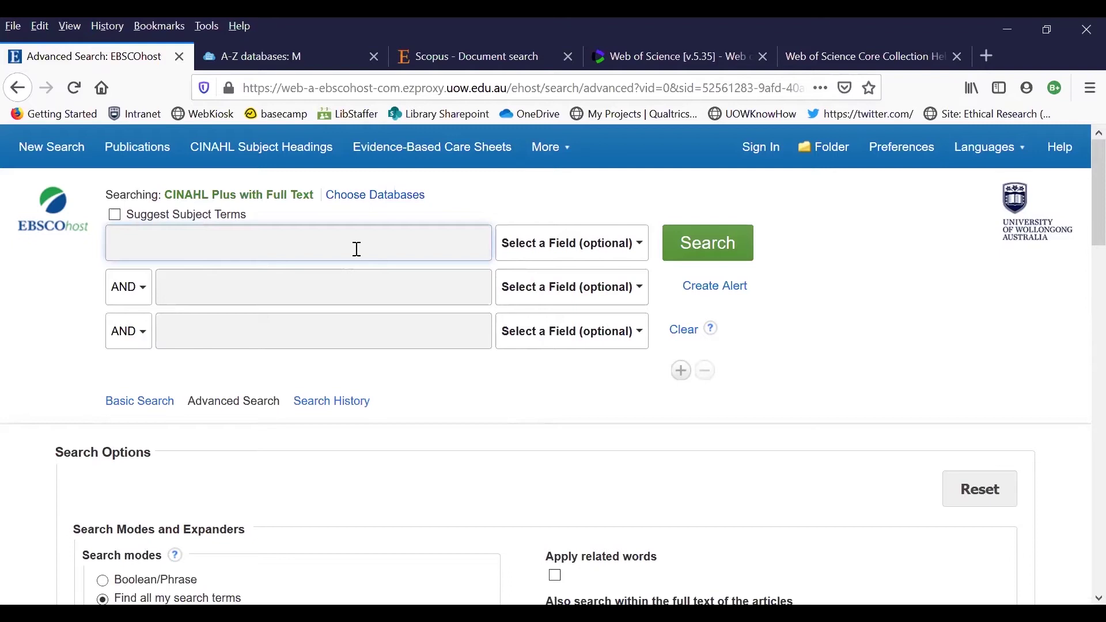
- Search for the phrase "Alzheimer's Disease" in the MH Exact Subject Heading field
text("Alzheimer’s Disease")
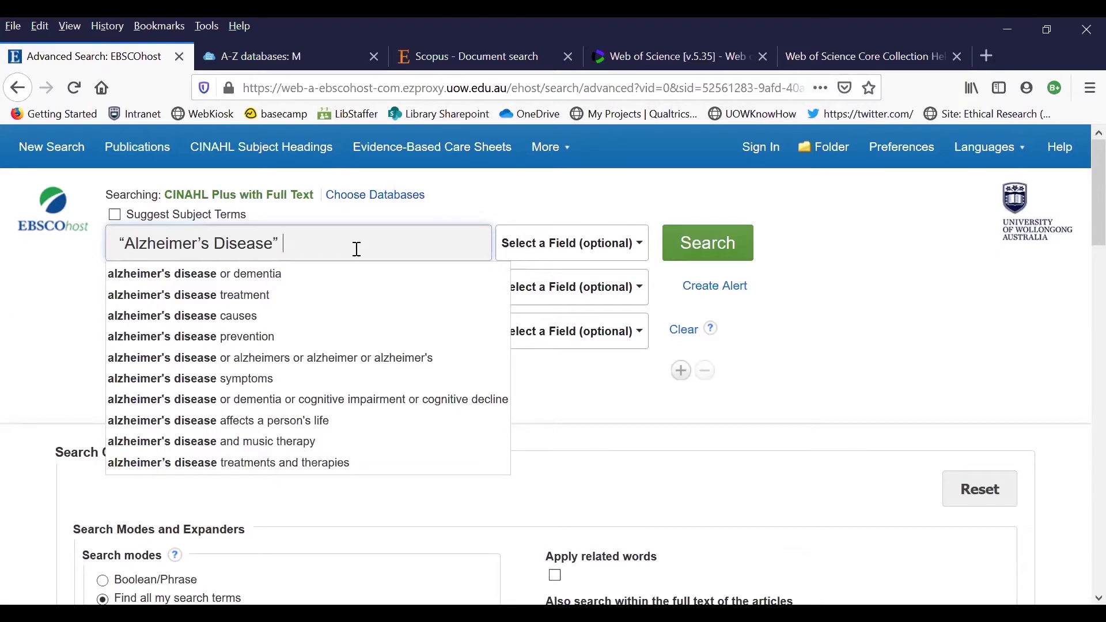
click(593, 244)
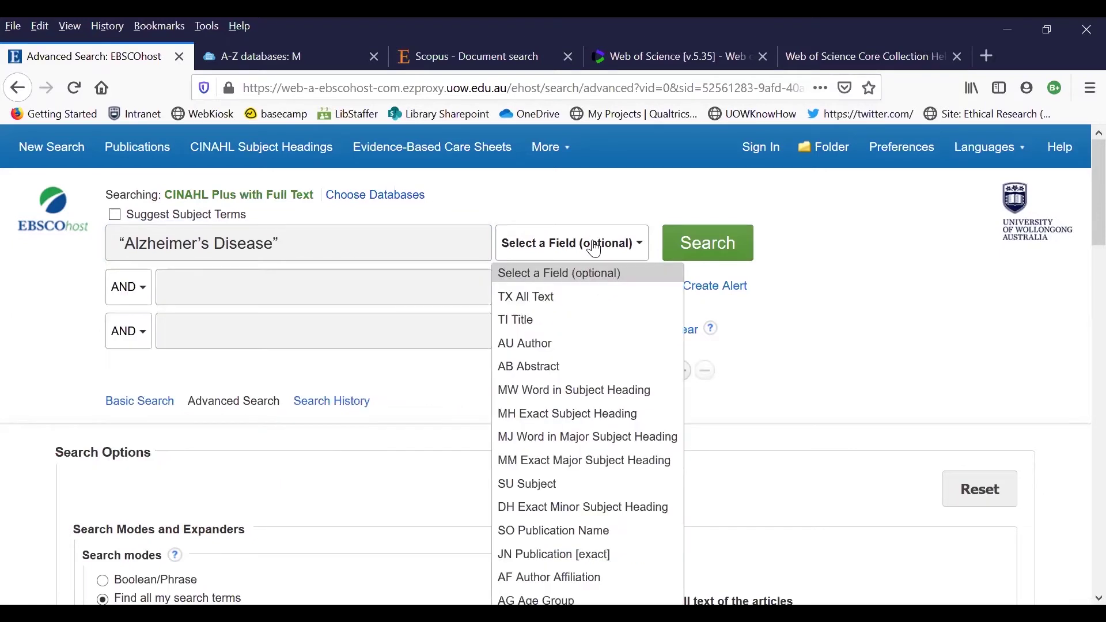
click(605, 415)
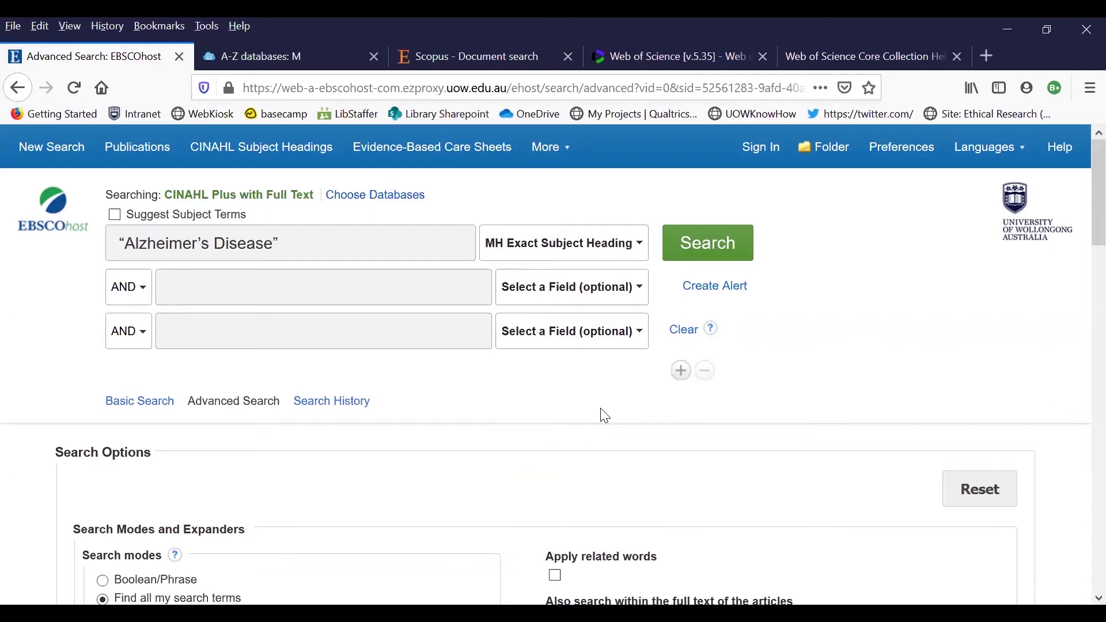
click(700, 254)
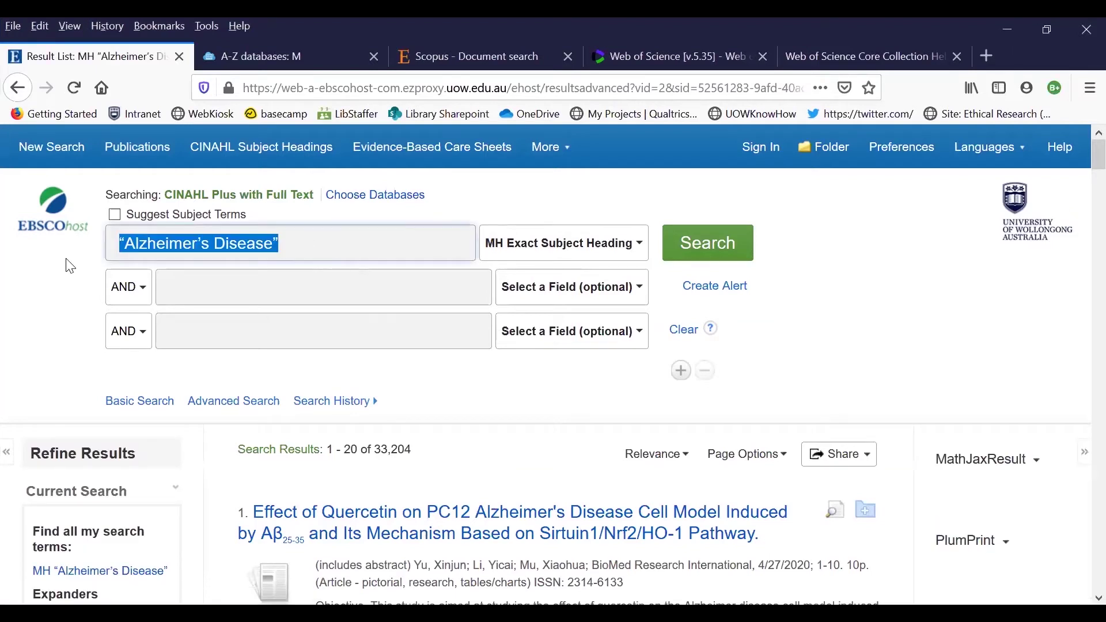
- Replace the search term with dementia and run it as an MH Exact Subject Heading search
text(dementia)
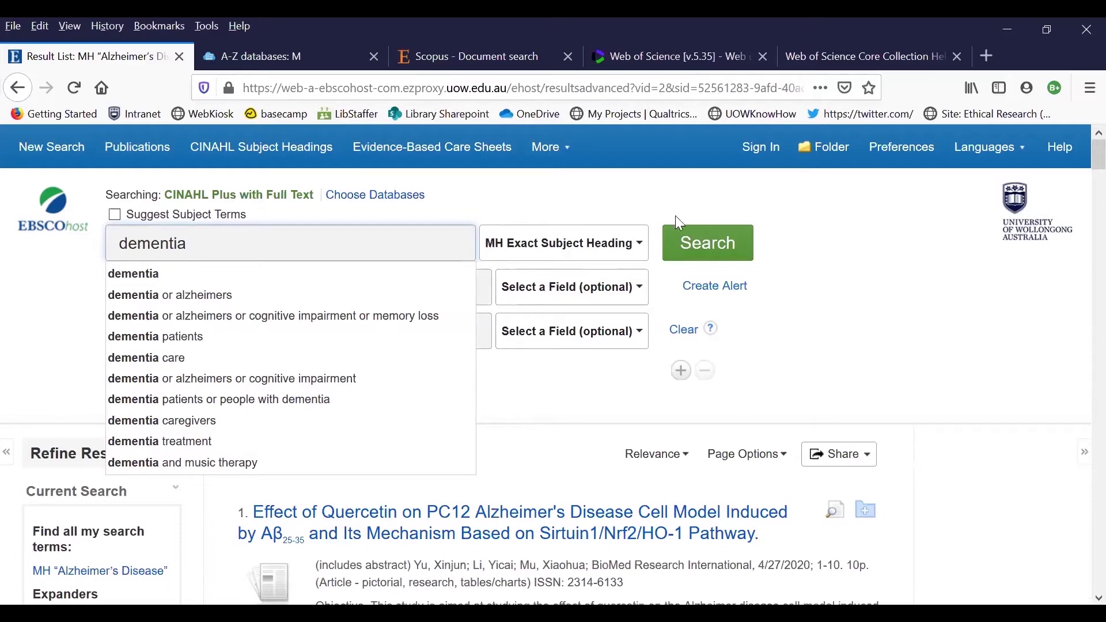
click(709, 247)
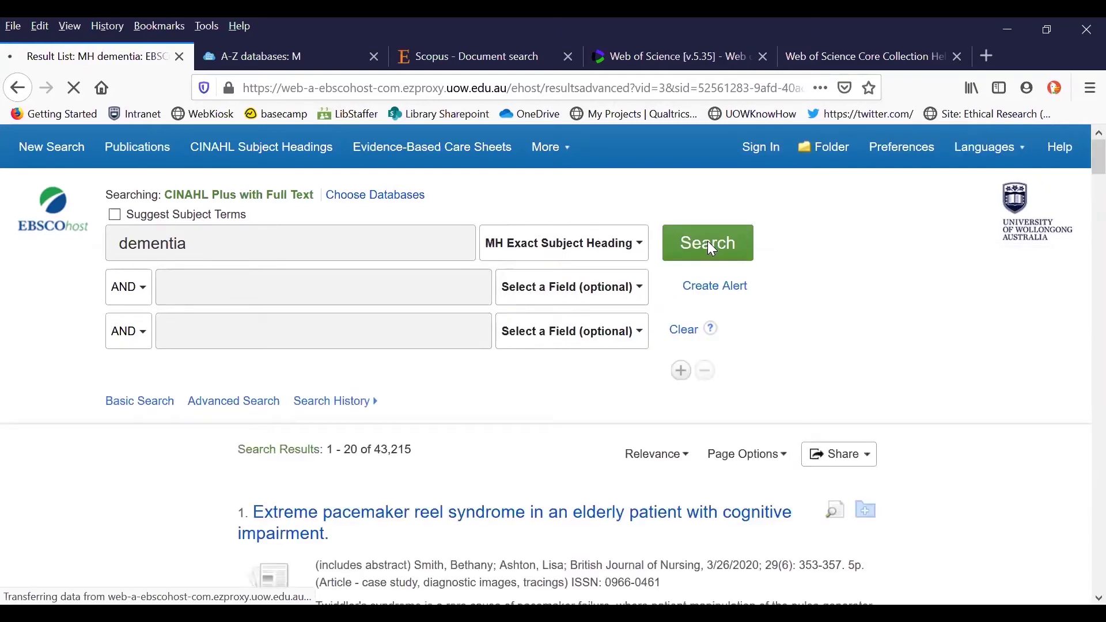
click(710, 247)
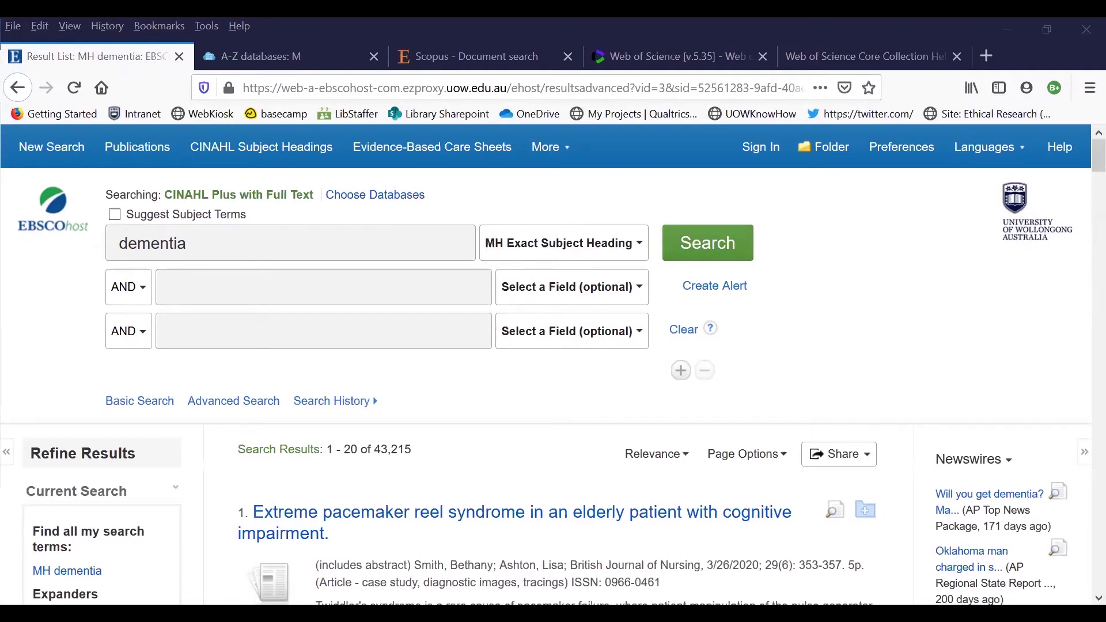
- Search for alzheimer* OR dementia in the TI Title field
click(37, 254)
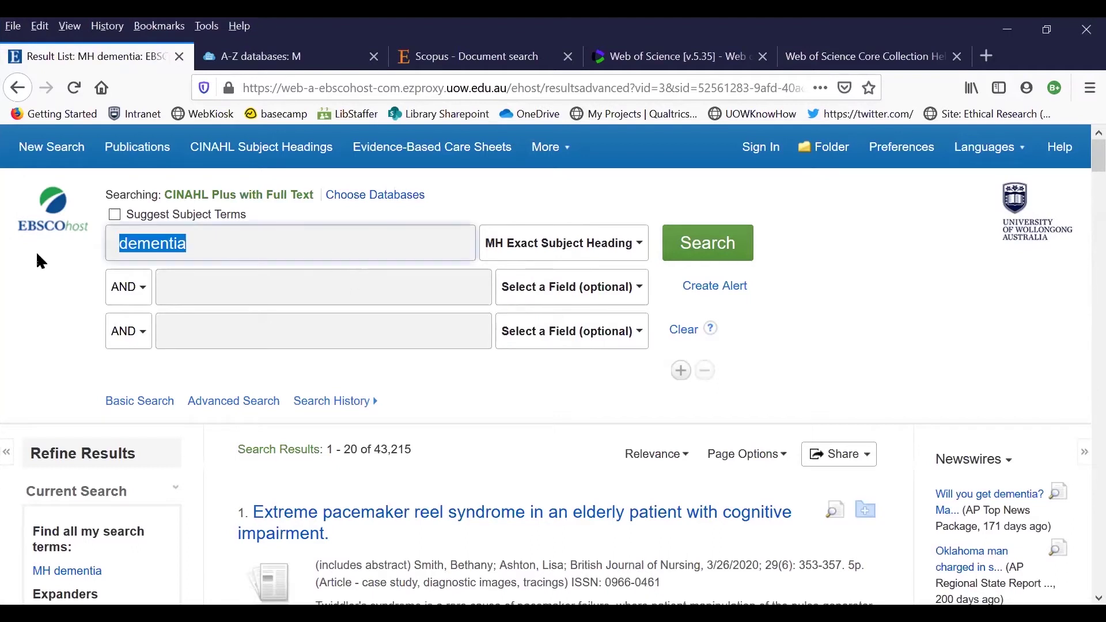
text(alzheimer* OR dementia)
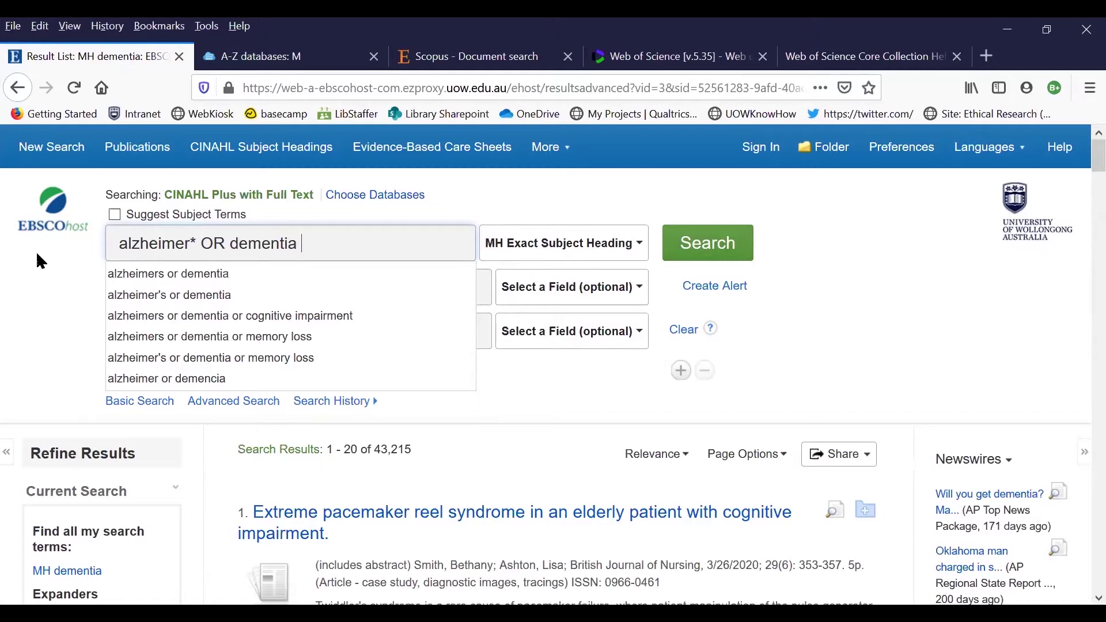
click(519, 252)
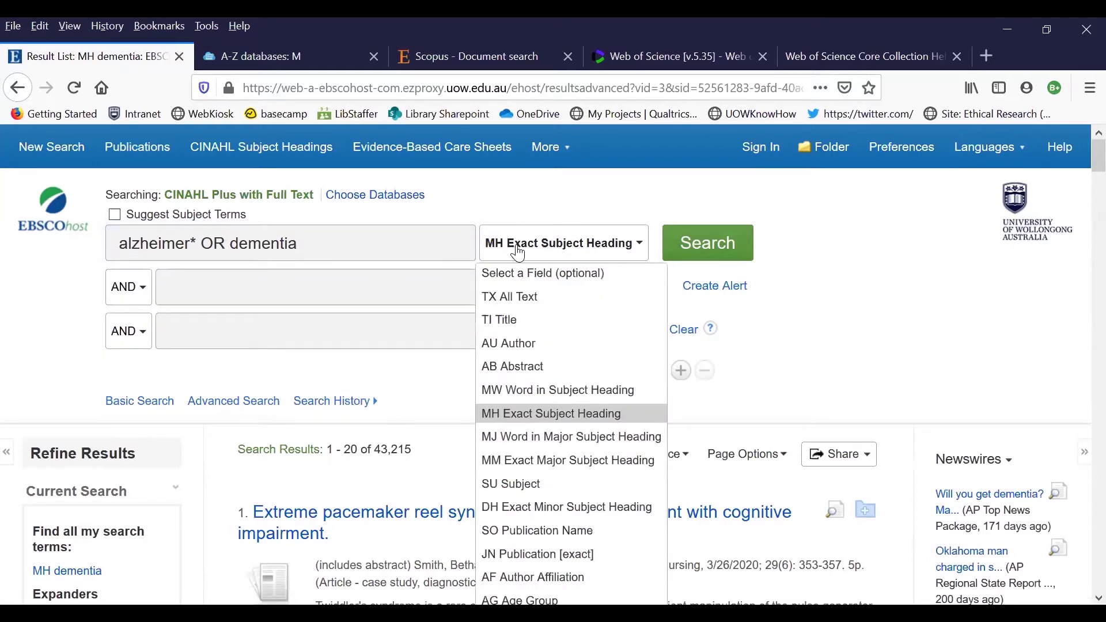
click(518, 321)
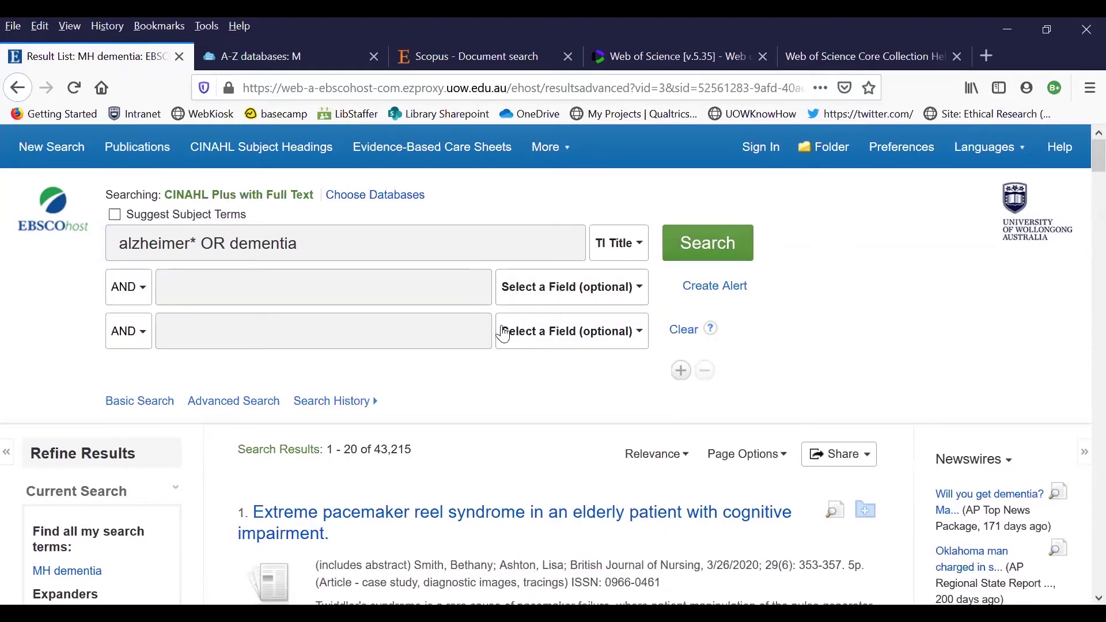
click(718, 255)
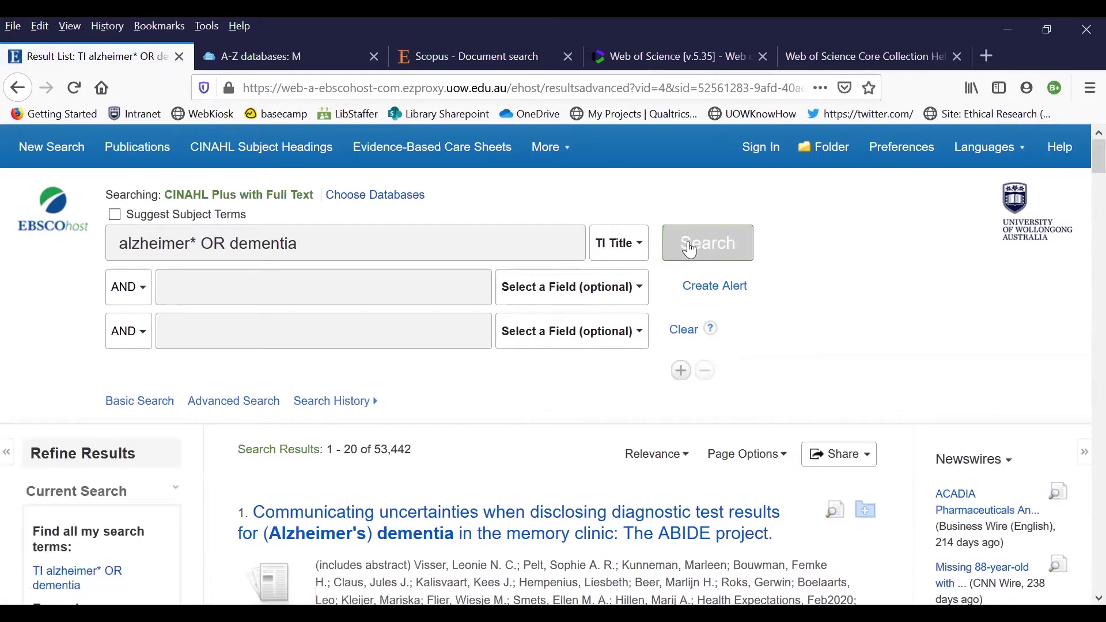
- Run the alzheimer* OR dementia search again with the field changed to AB Abstract
click(645, 251)
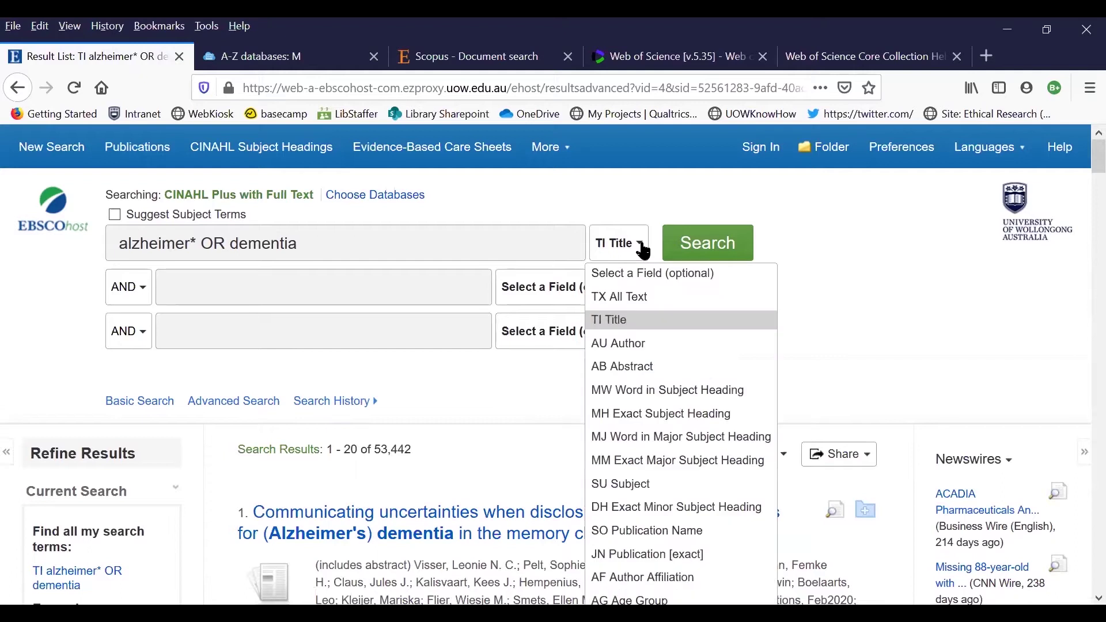
click(641, 369)
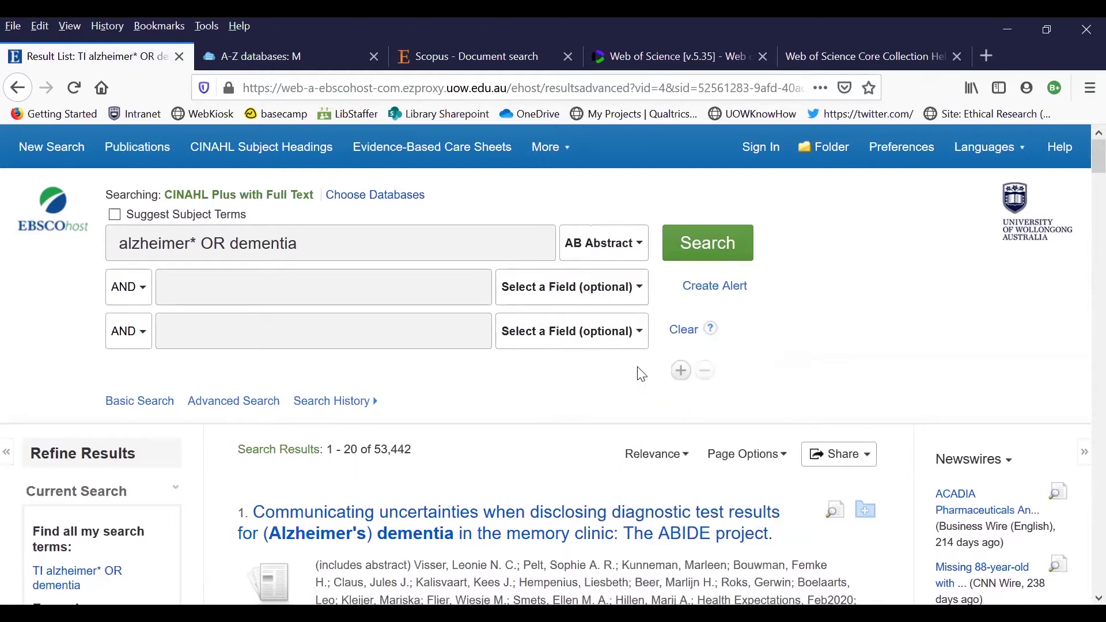
click(711, 251)
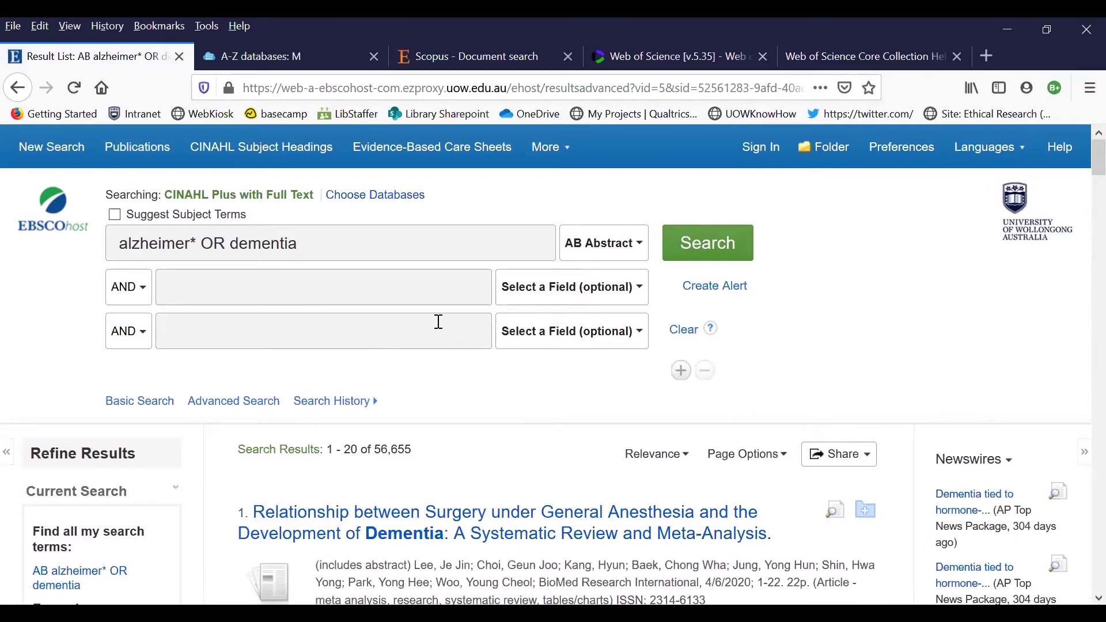
- Clear the search form and combine searches S1 to S4 from the search history with OR
click(684, 331)
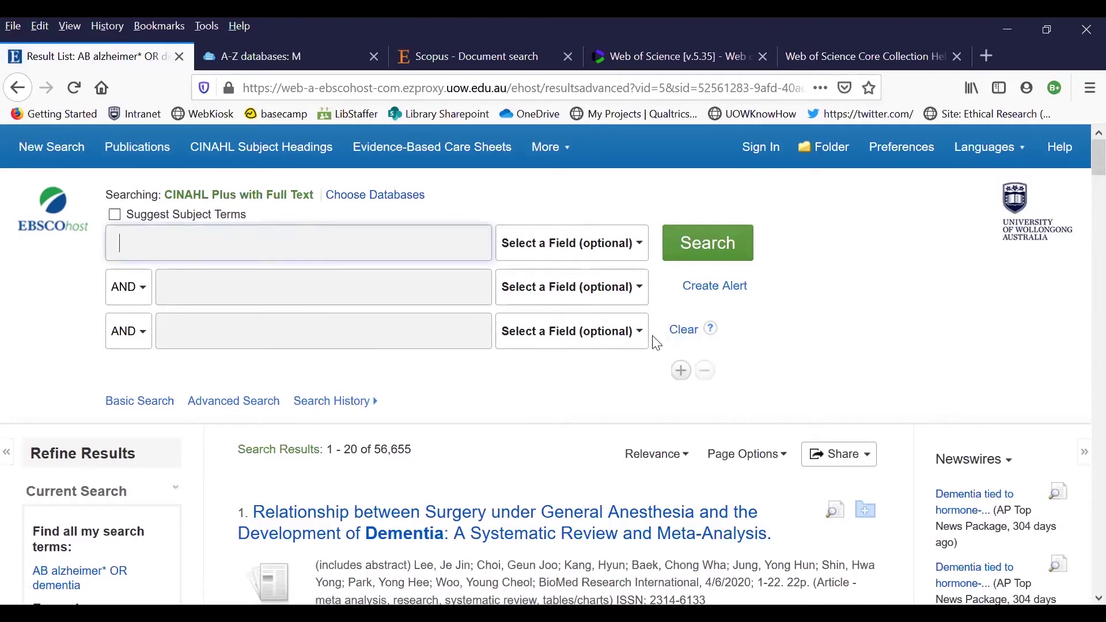
click(340, 406)
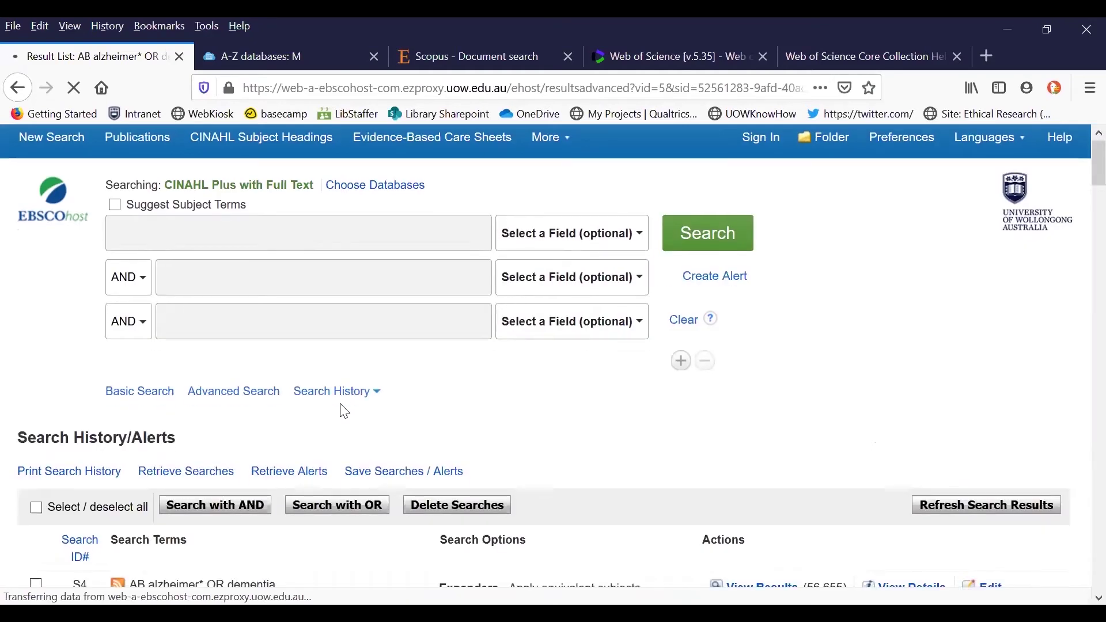
scroll(344, 411, down, 5)
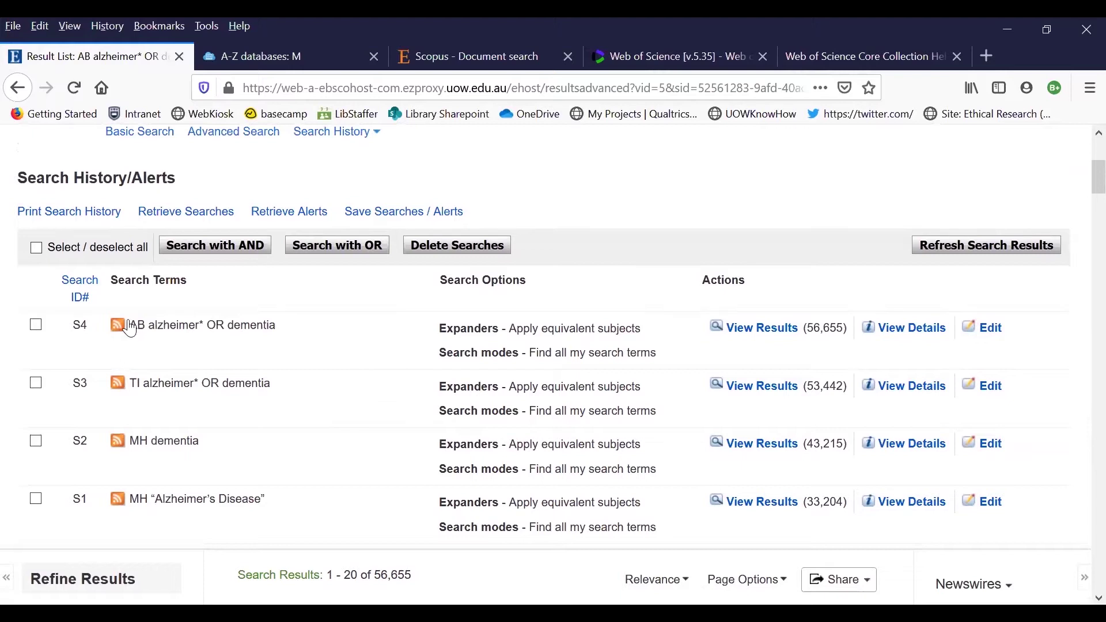
click(36, 325)
click(35, 383)
click(35, 441)
click(35, 501)
click(363, 248)
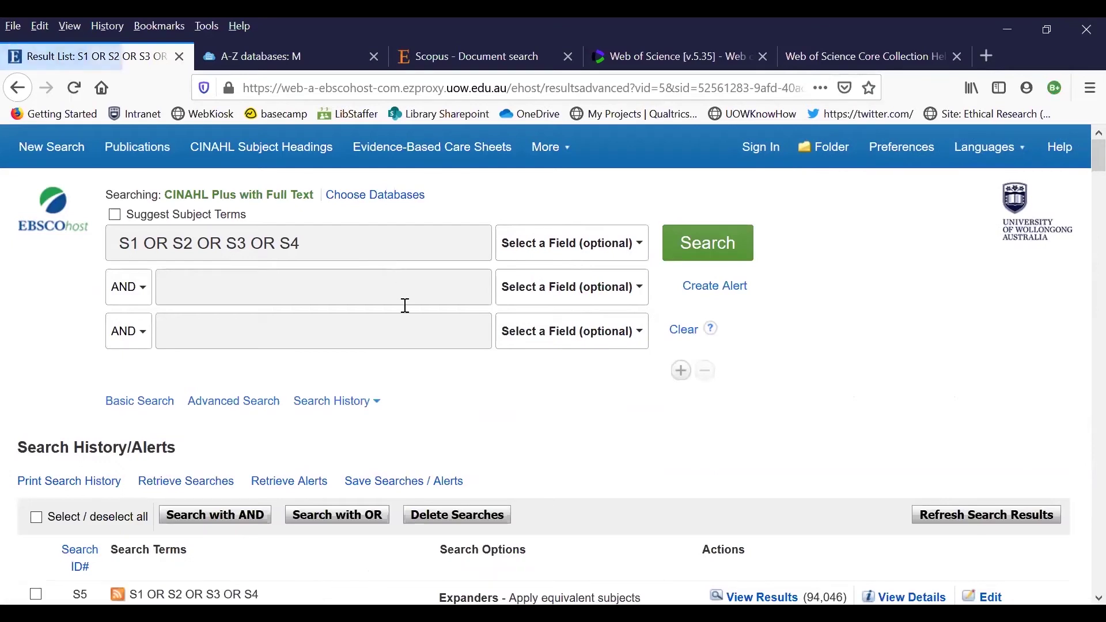
scroll(405, 306, down, 3)
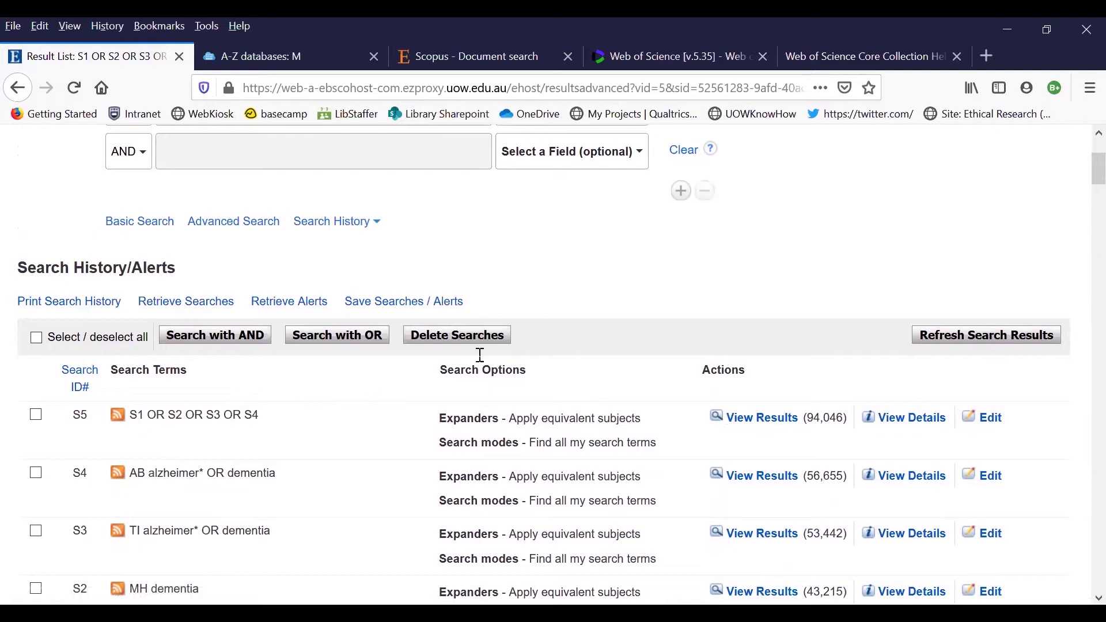
scroll(589, 322, up, 3)
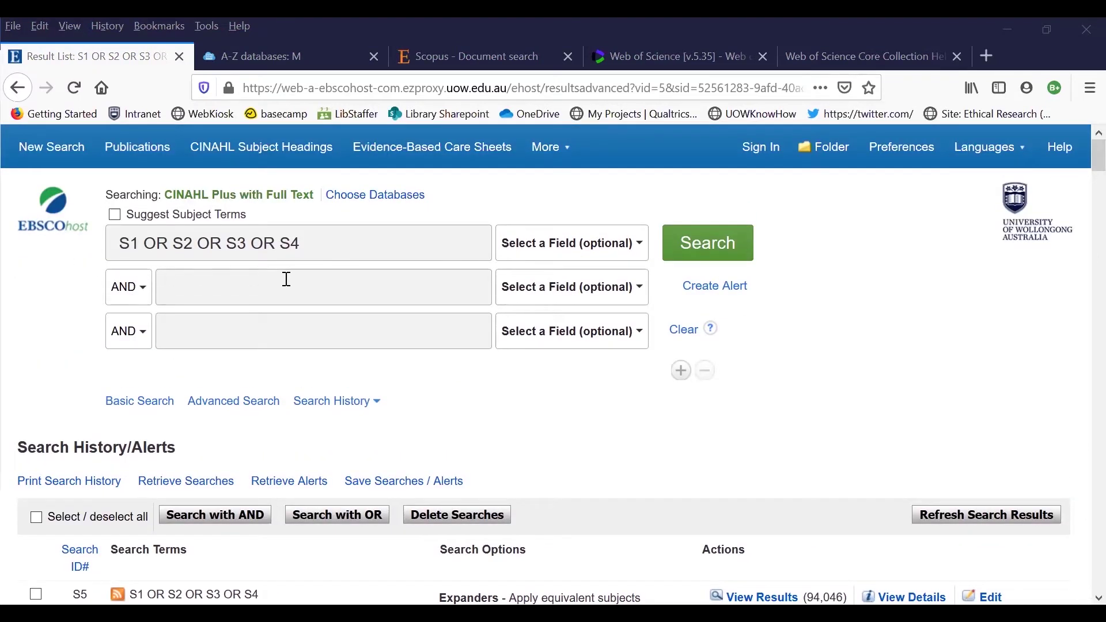
- Replace the combined query with "Fluid therapy" and search it in the MH Exact Subject Heading field
drag(325, 244, 76, 244)
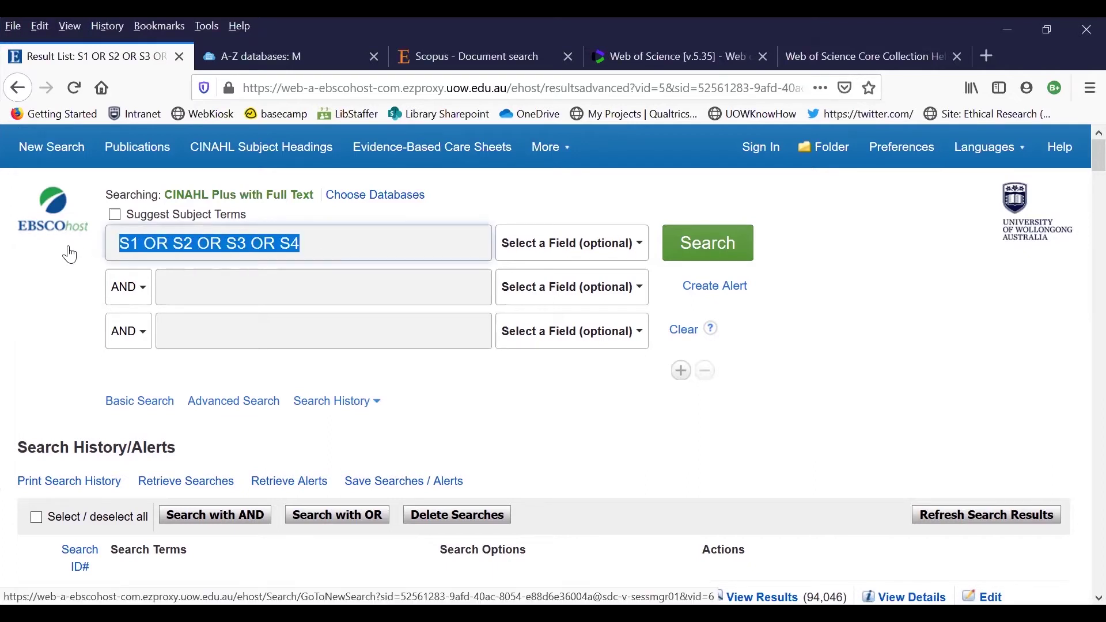
text("Fluid therapy")
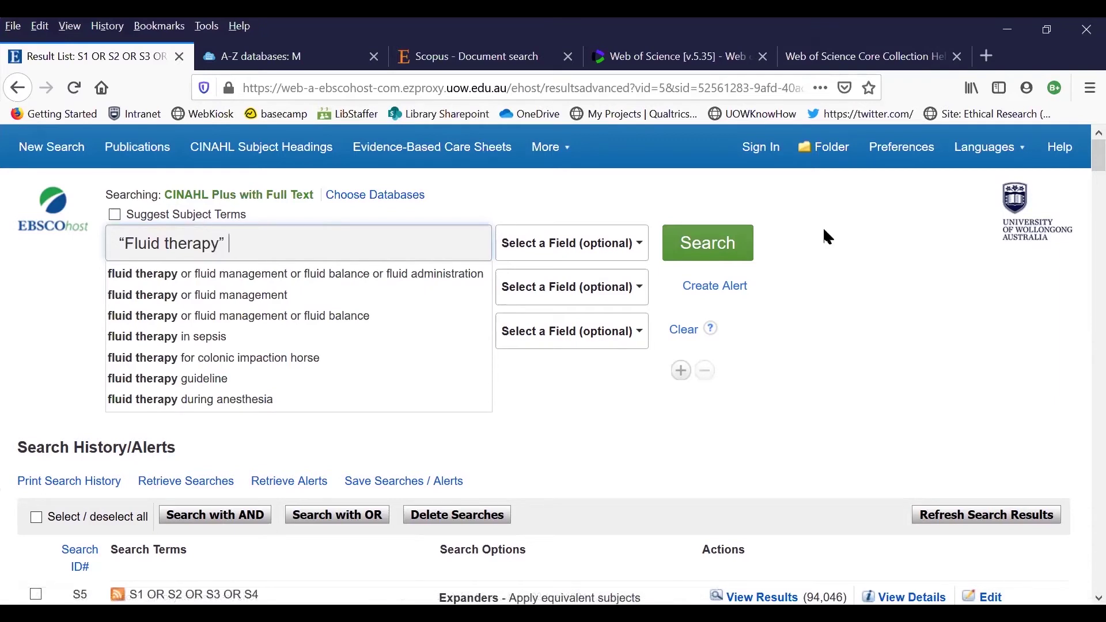
click(627, 247)
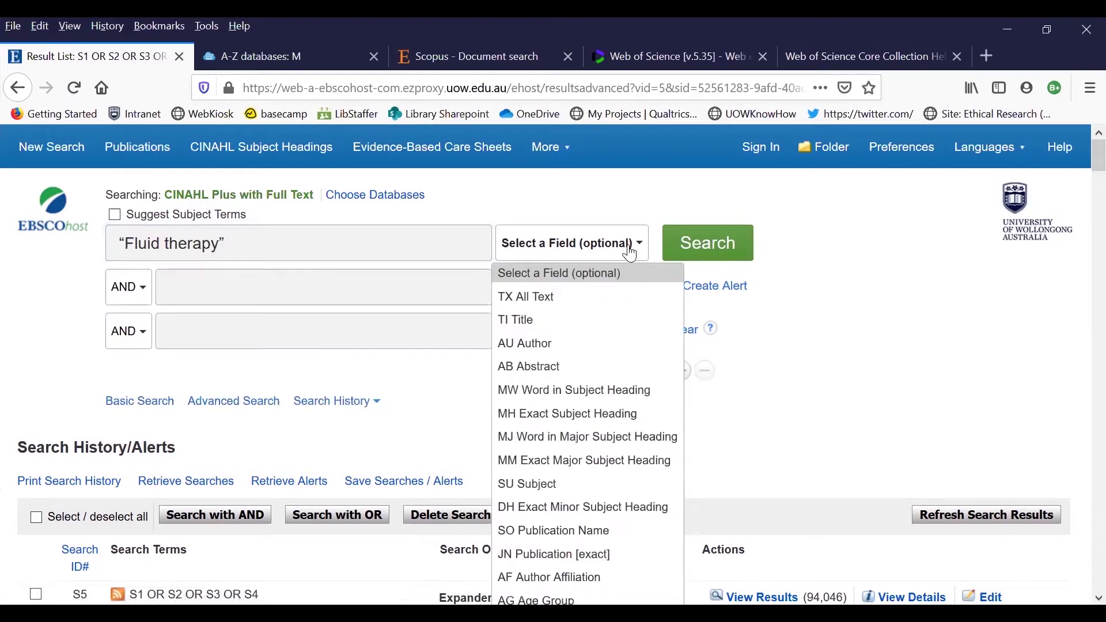
click(596, 415)
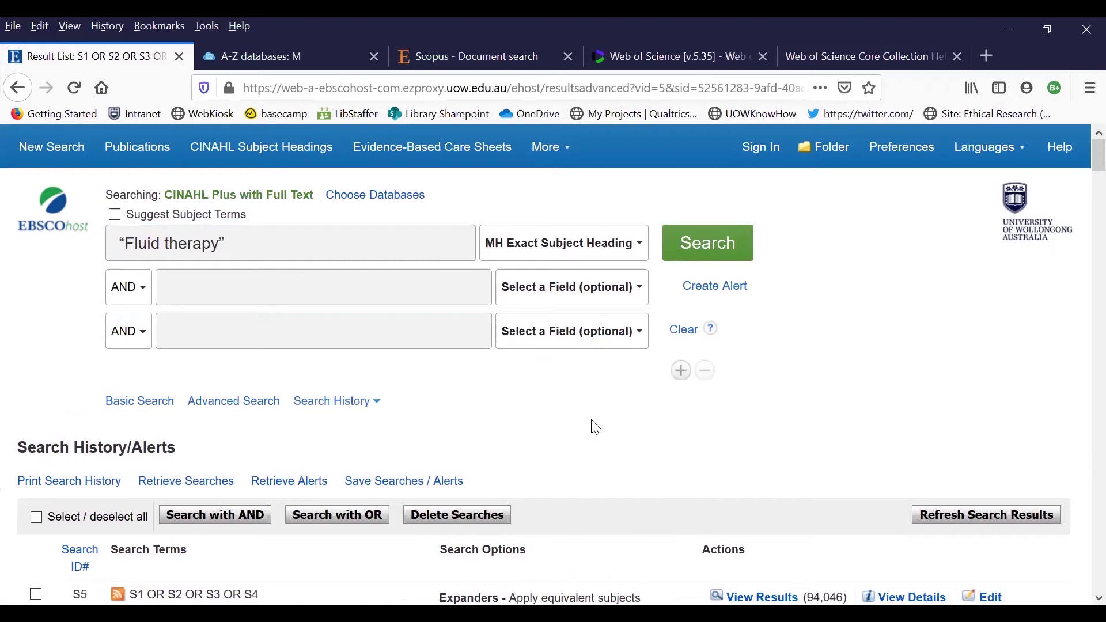
click(727, 257)
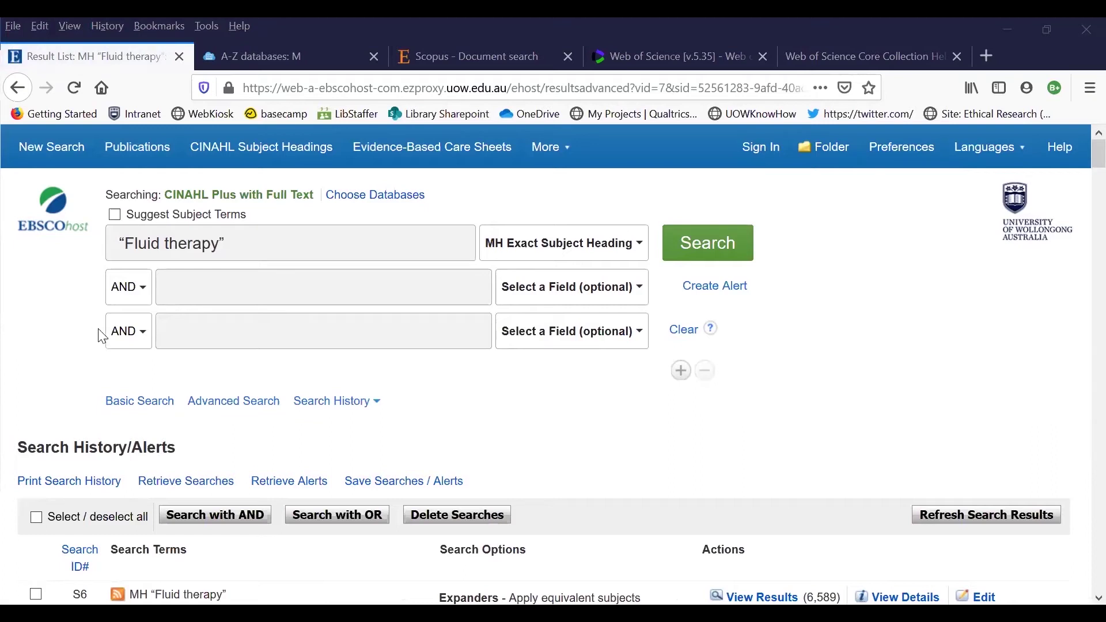
- Search for hyrdat* OR rehydrat* in the TI Title field
key(Tab)
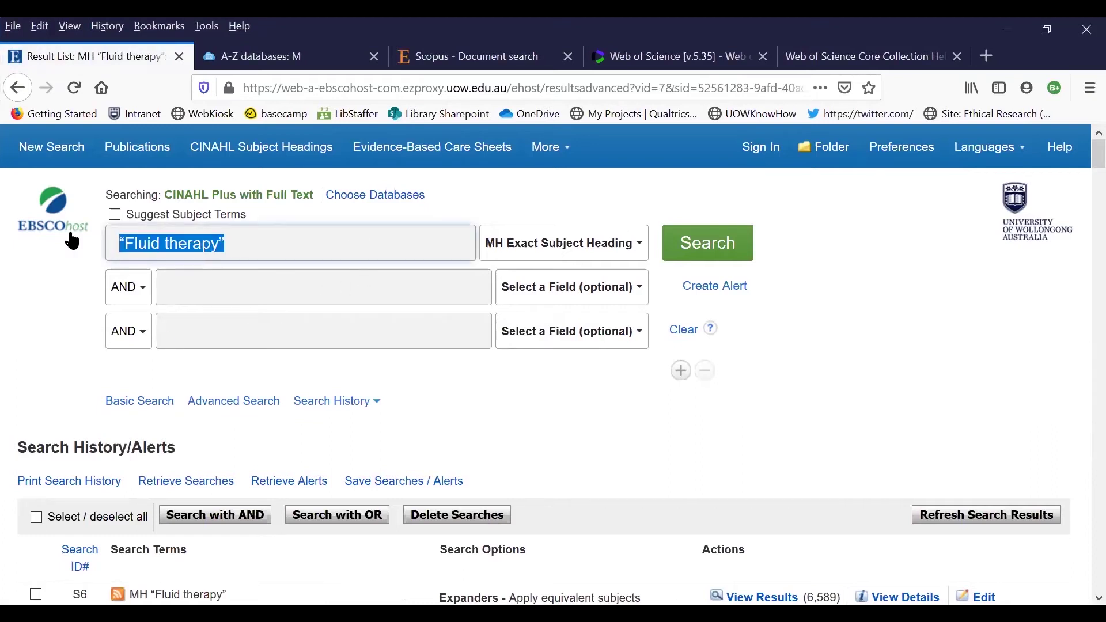
text(hyrdat* OR rehydrat*)
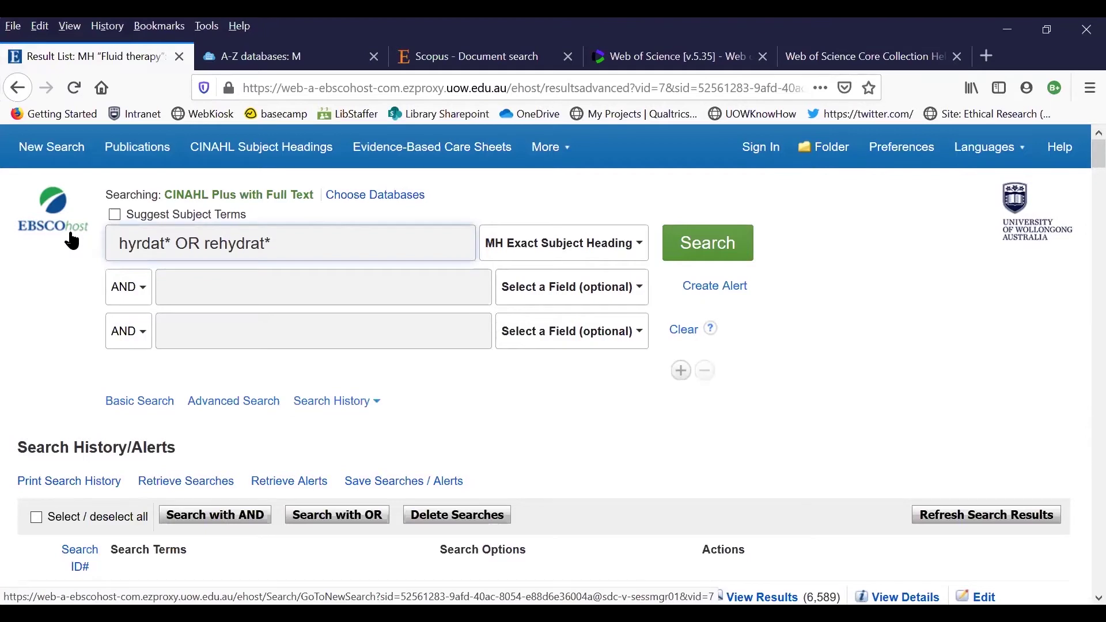
click(592, 249)
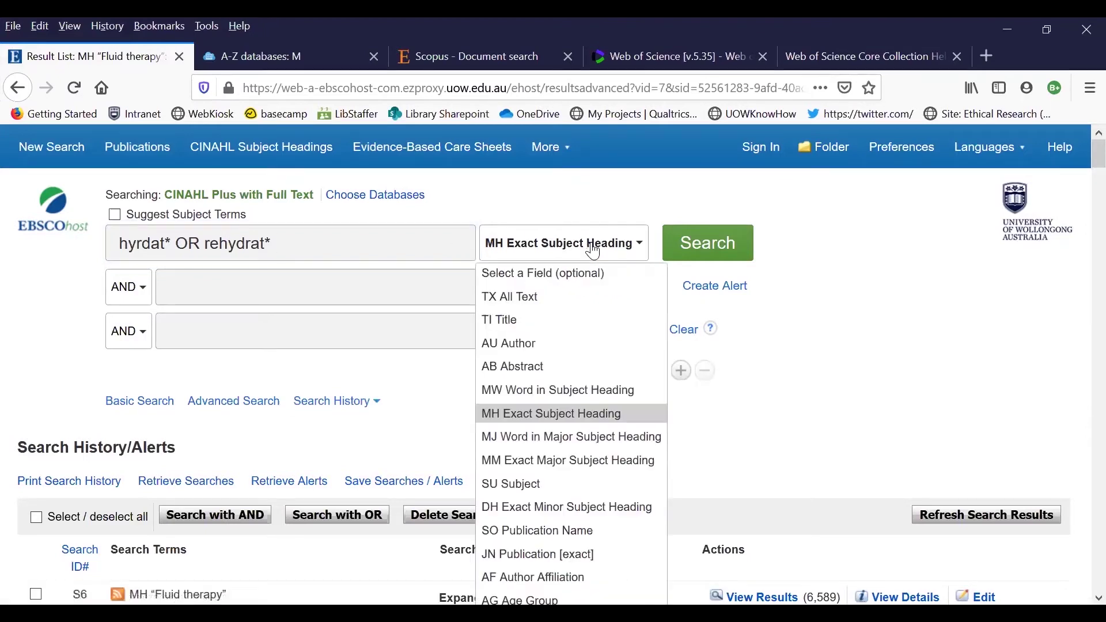
click(579, 318)
click(707, 255)
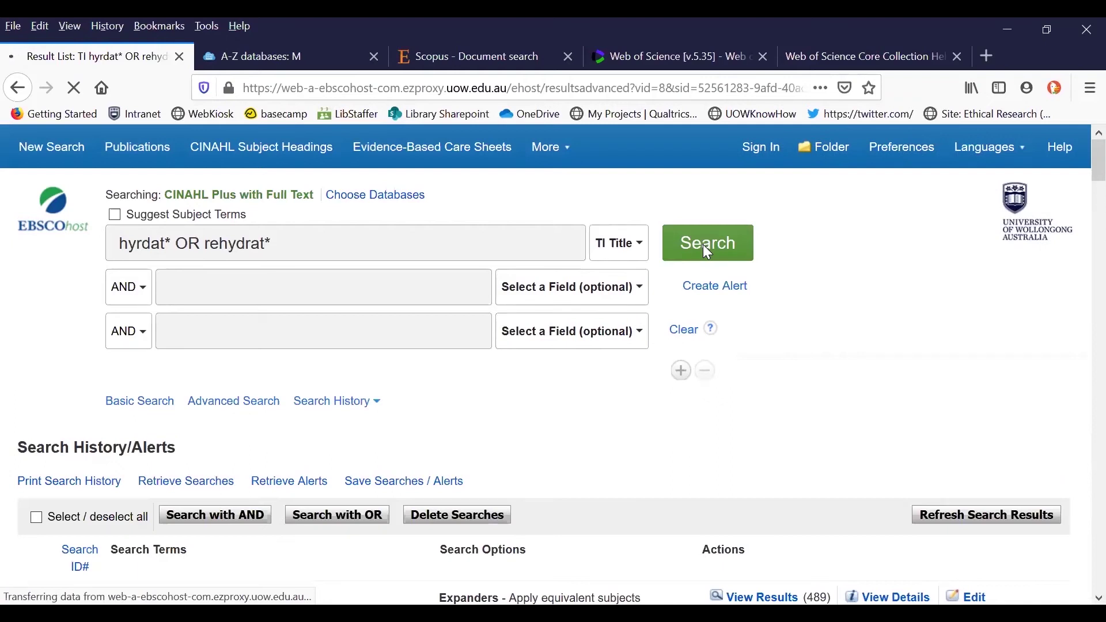
click(708, 254)
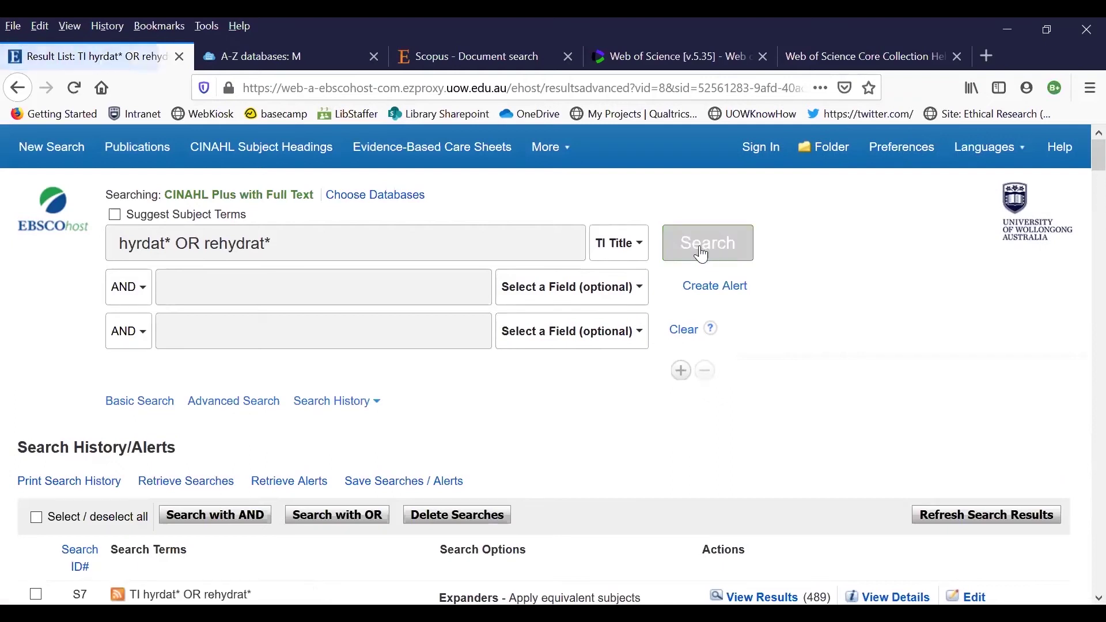
- Run the hyrdat* OR rehydrat* search again with the field changed to AB Abstract
click(636, 248)
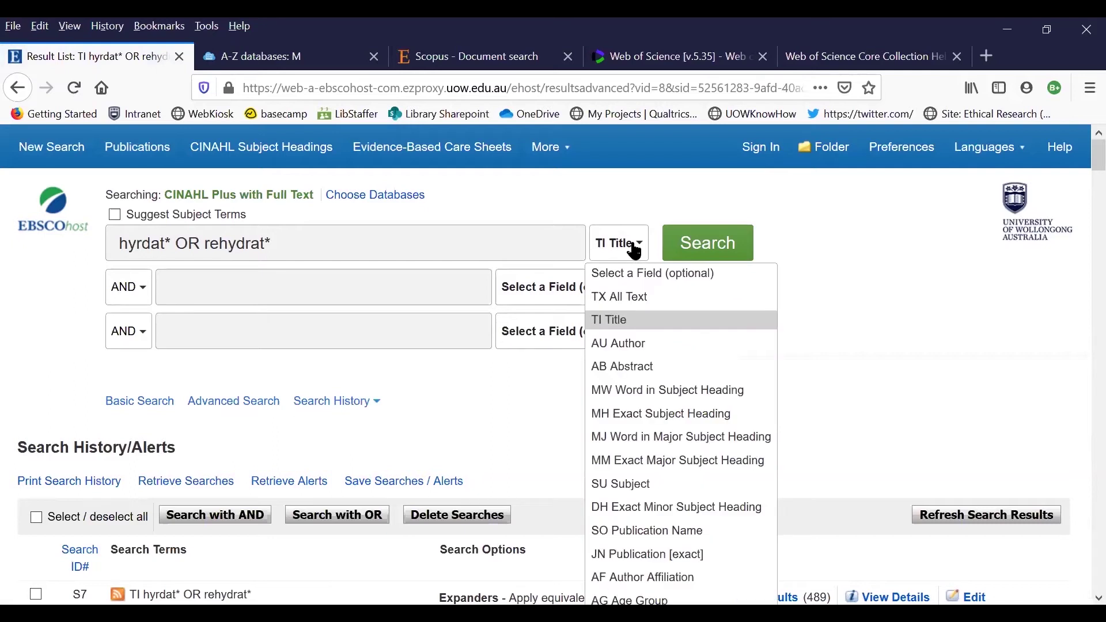
click(633, 367)
click(720, 256)
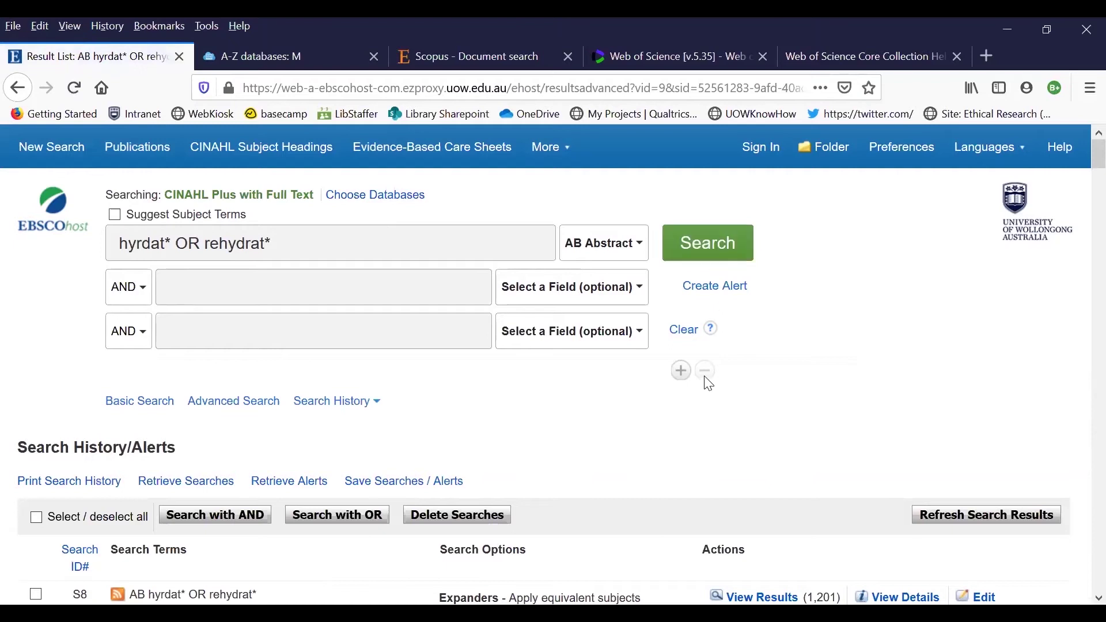
- Clear the search form and combine the hydration searches S6, S7 and S8 from the search history with OR
click(682, 344)
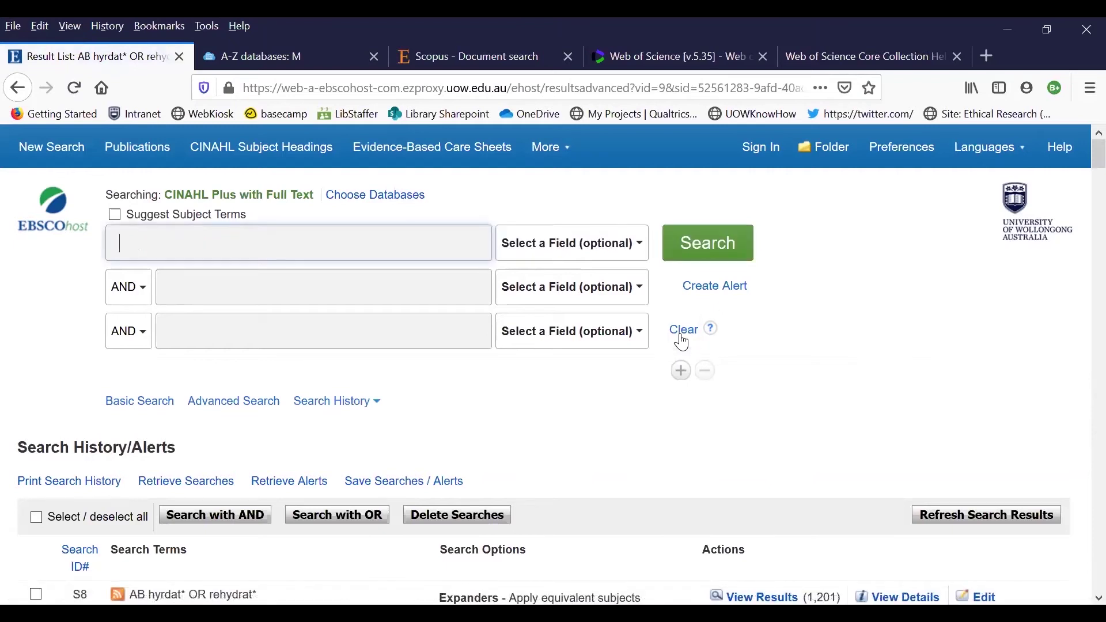
click(327, 407)
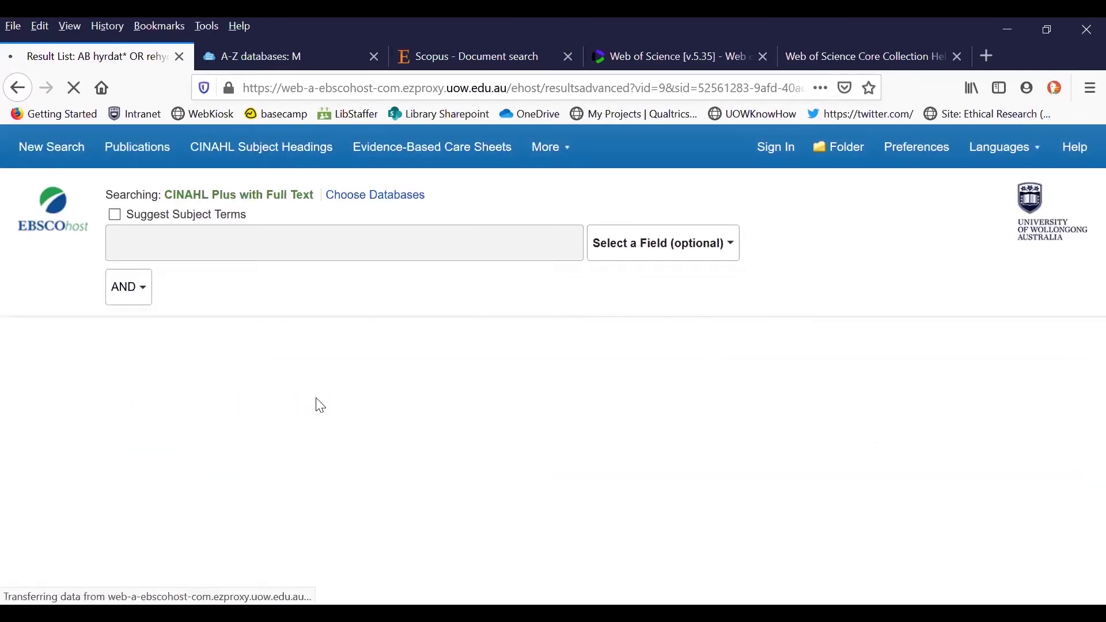
scroll(320, 408, down, 6)
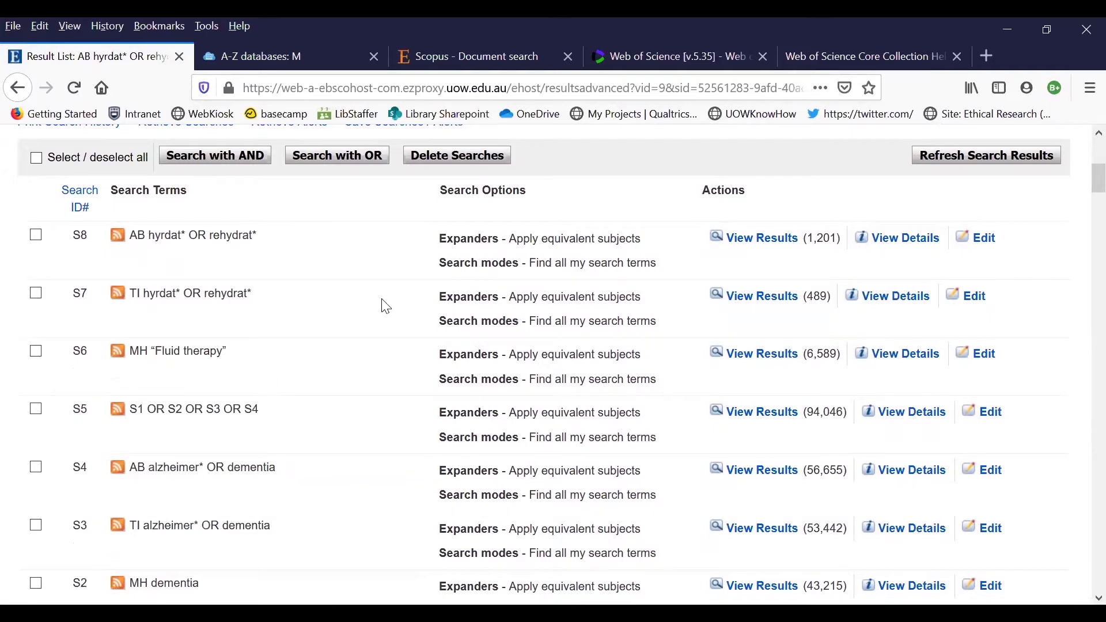
click(36, 235)
click(36, 293)
click(37, 352)
click(344, 156)
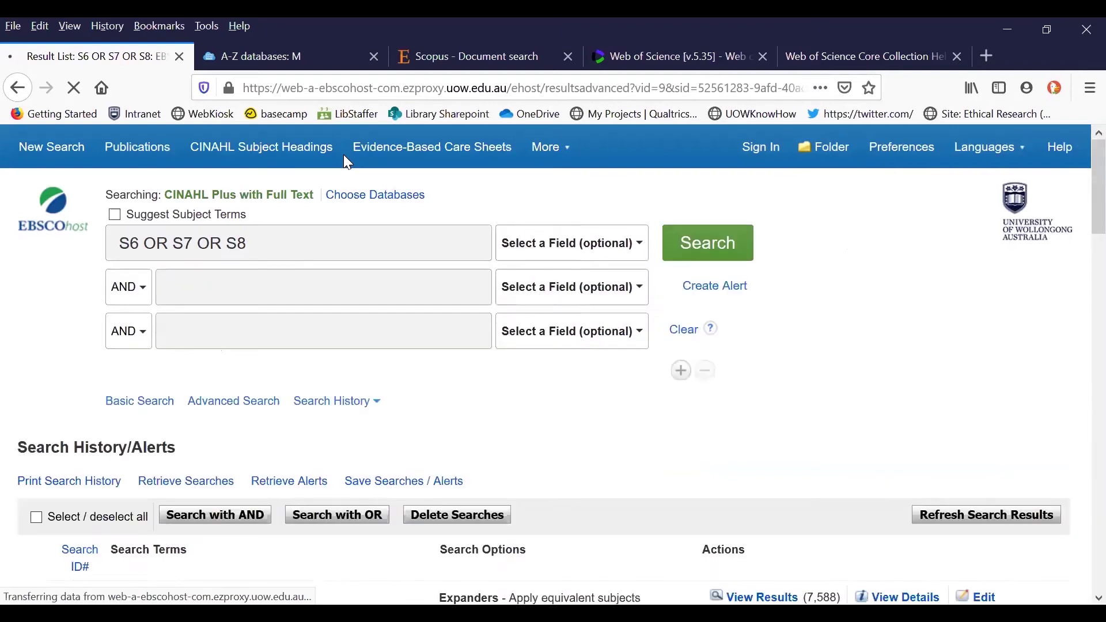
scroll(886, 353, down, 3)
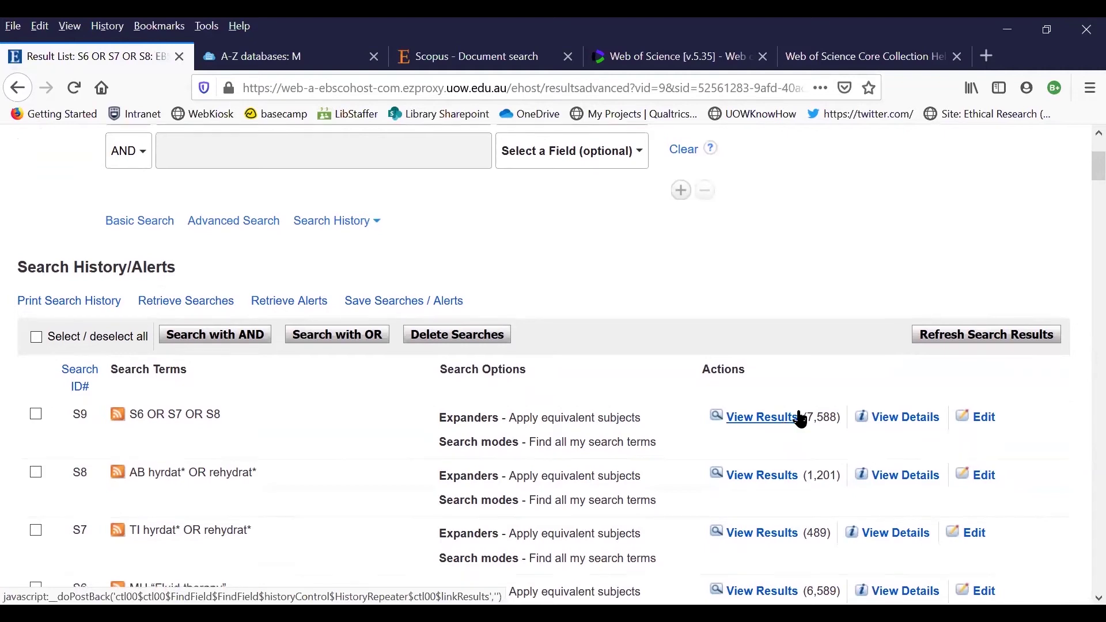
scroll(798, 416, down, 3)
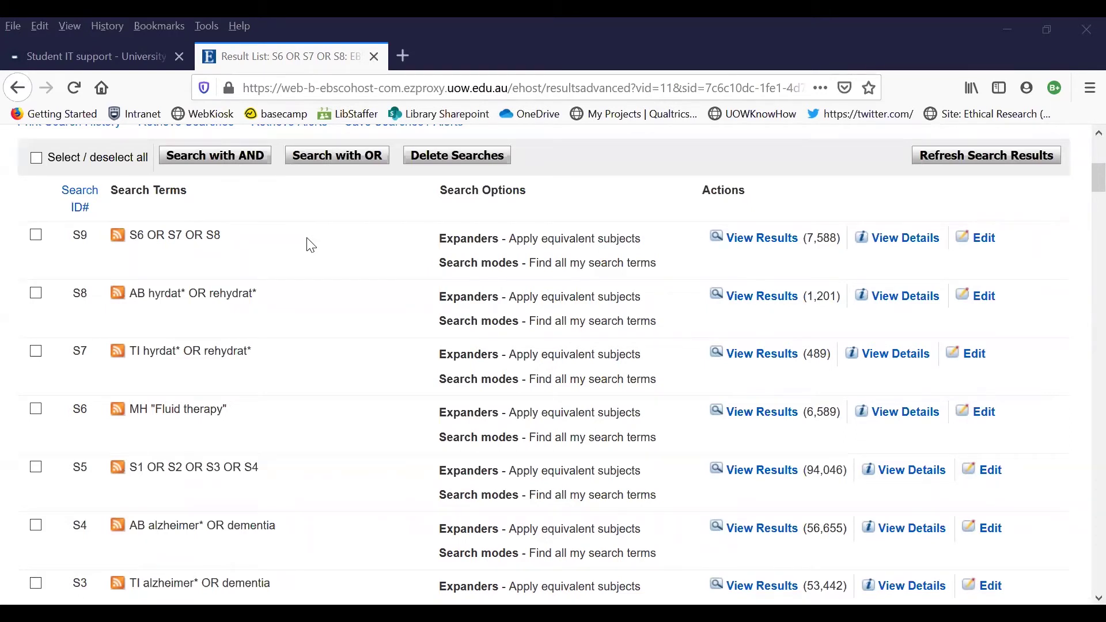
- Clear the search form and combine searches S5 and S9 from the search history with AND
scroll(323, 243, up, 6)
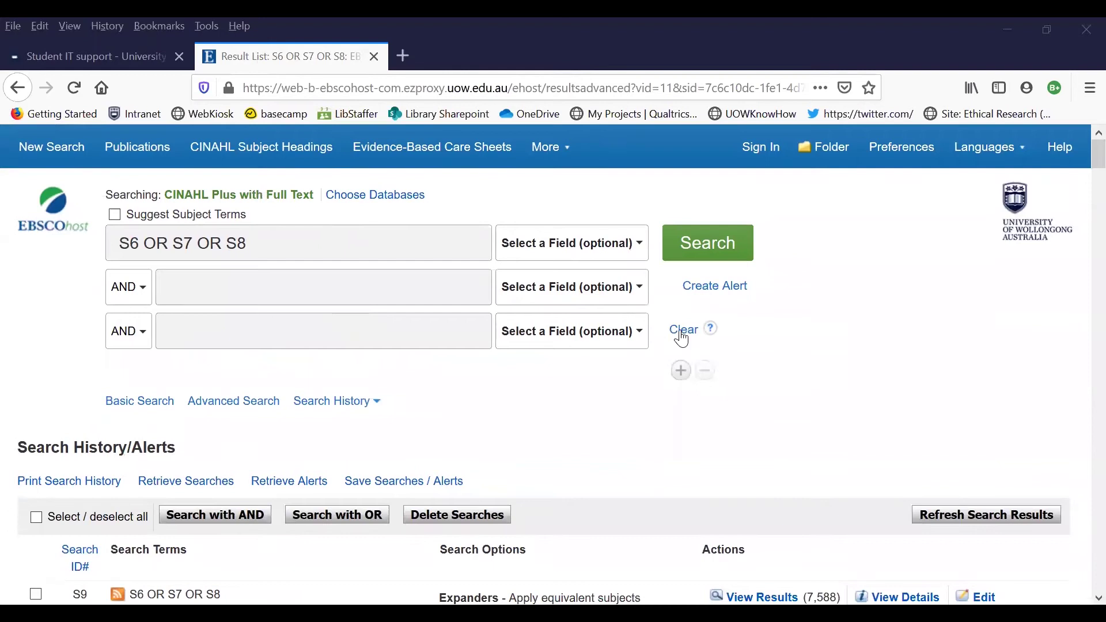
click(684, 340)
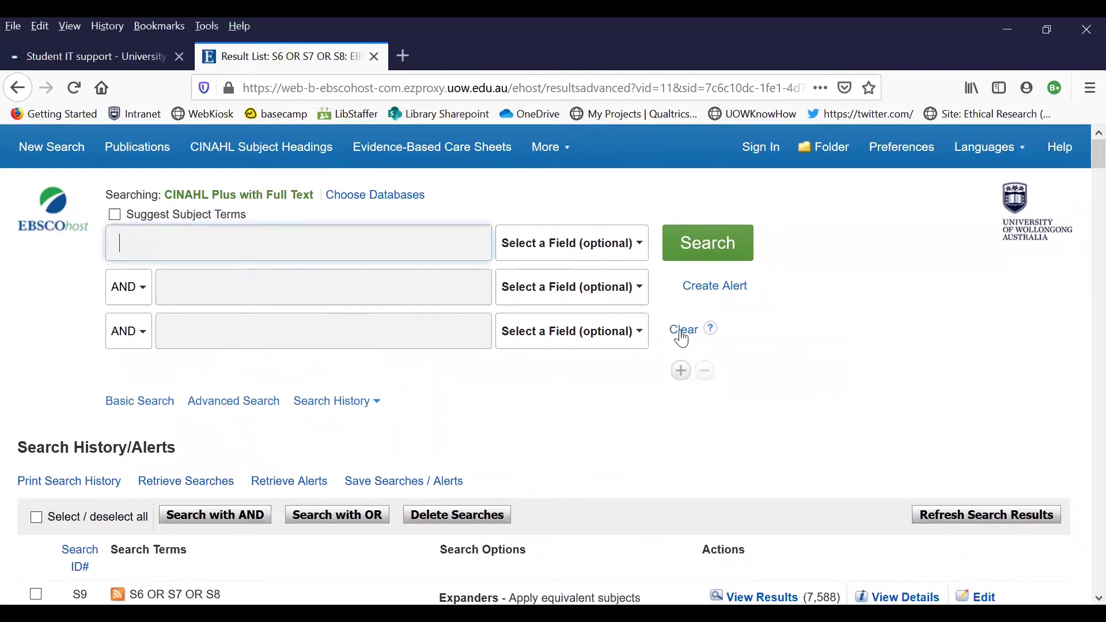
scroll(680, 333, down, 6)
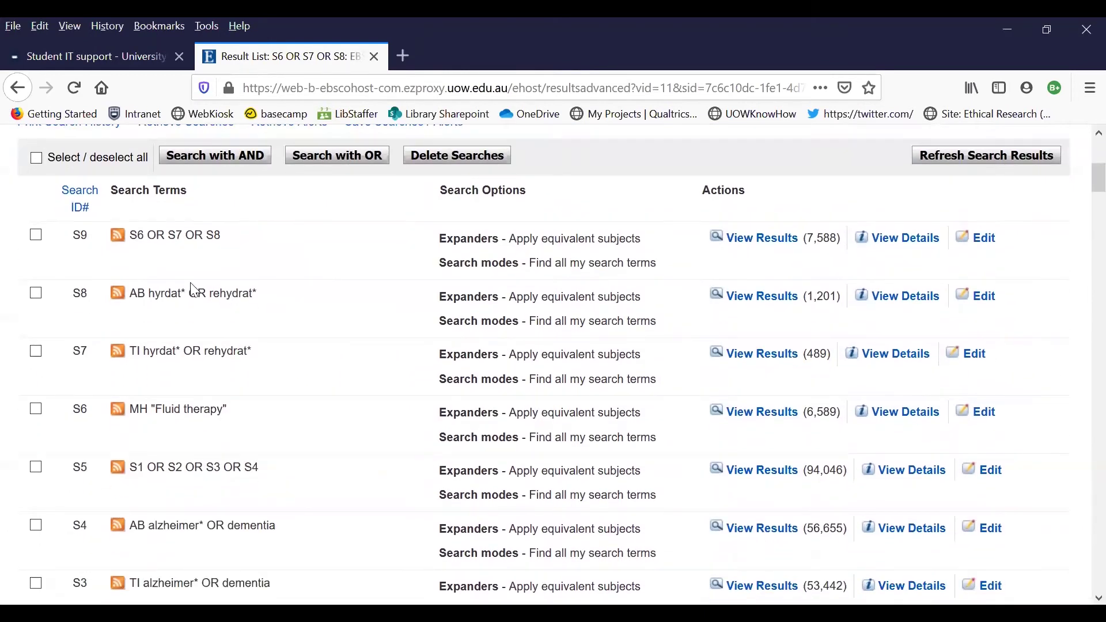
click(36, 235)
click(38, 476)
click(211, 157)
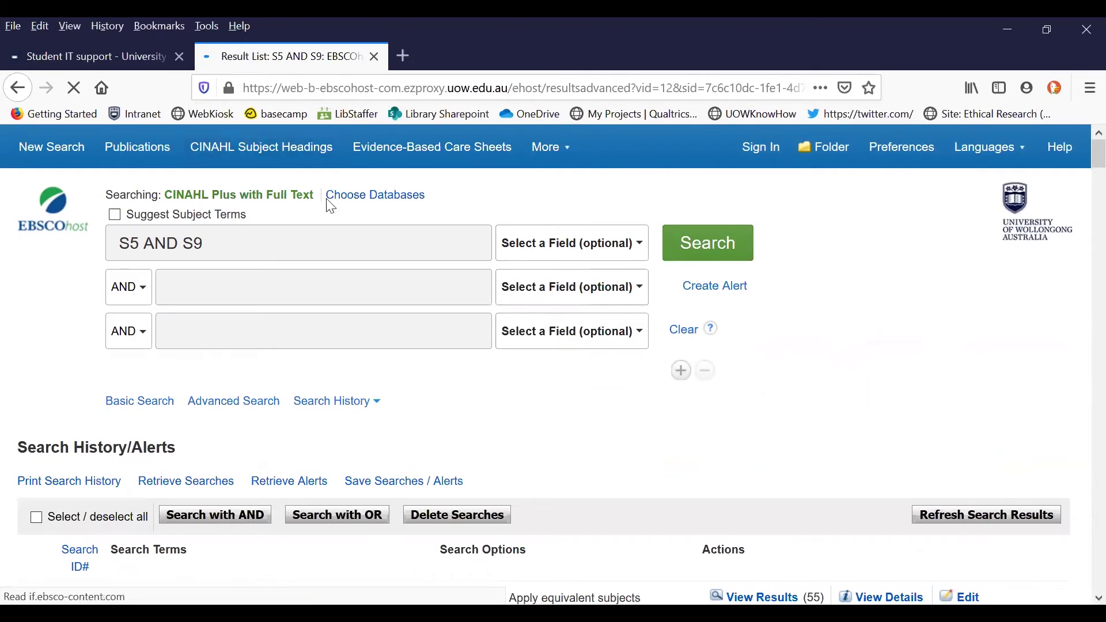
scroll(655, 469, down, 3)
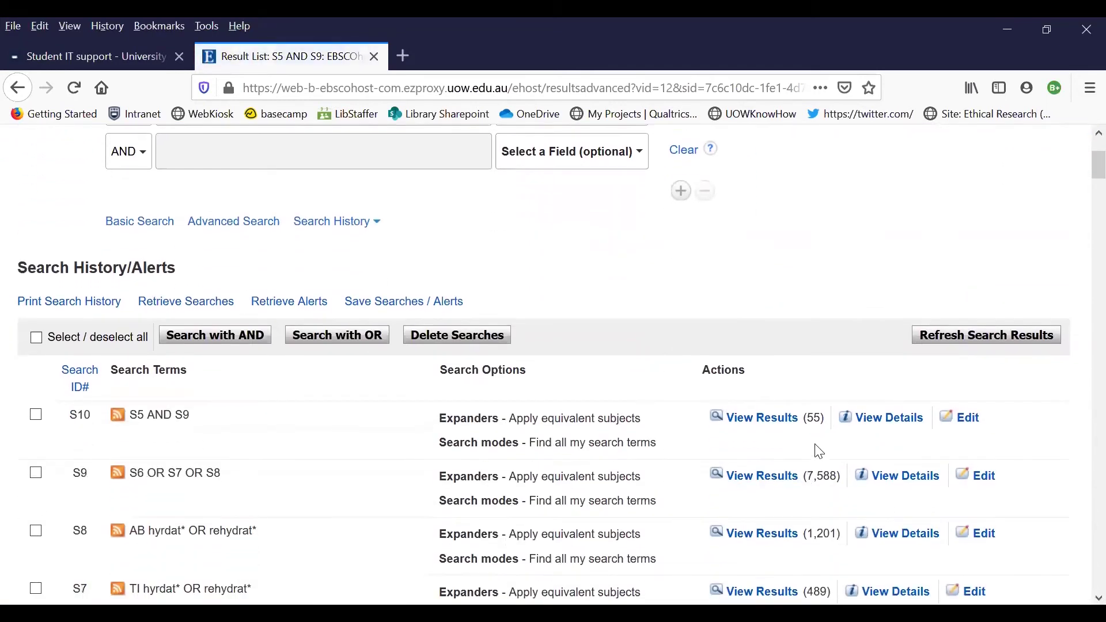
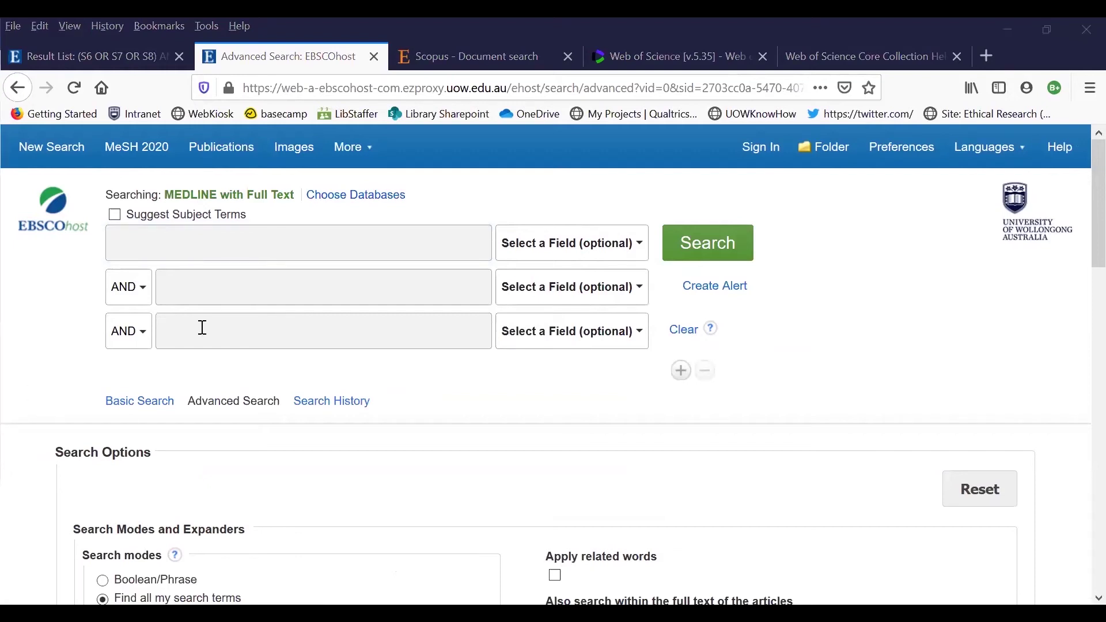
- Search MEDLINE with Full Text for "Alzheimer Disease" in the MH Exact Subject Heading field
click(190, 243)
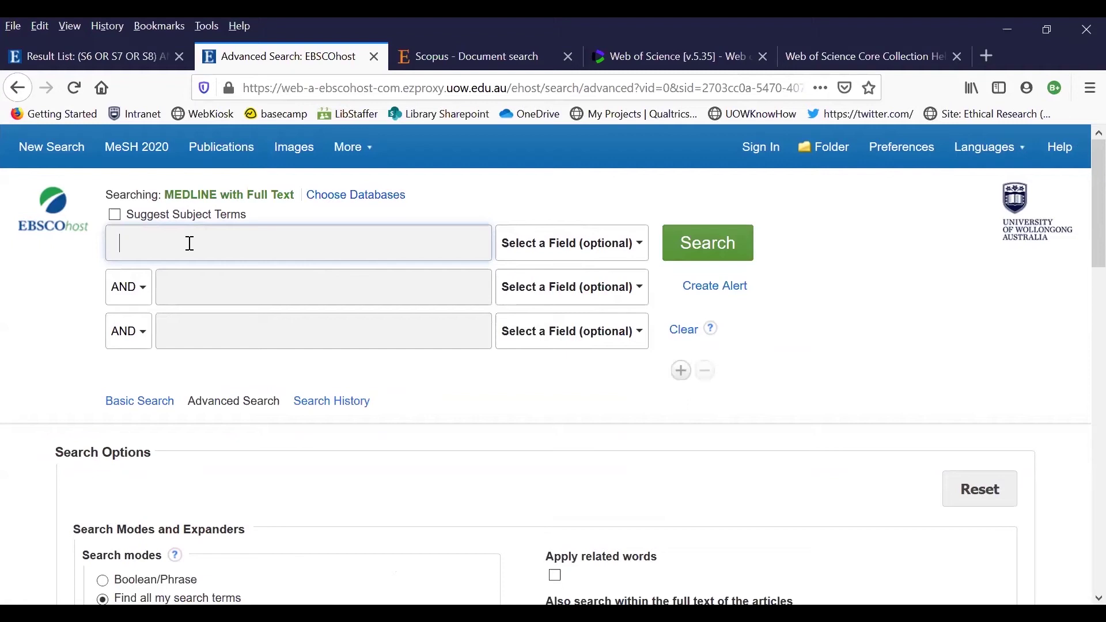
text("Alzheimer Disease")
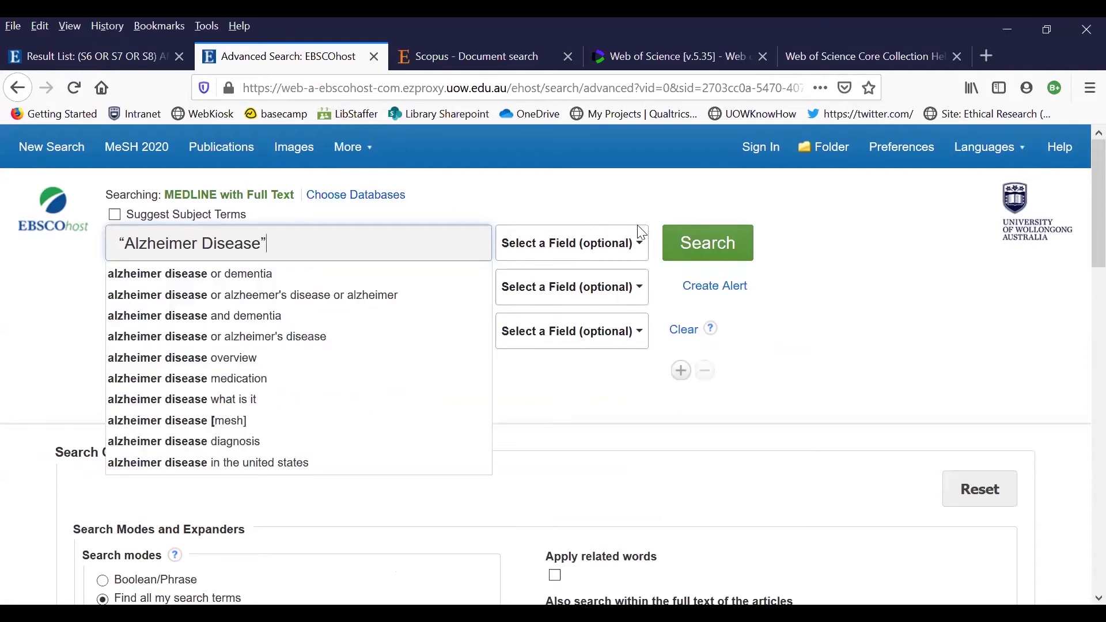
click(620, 252)
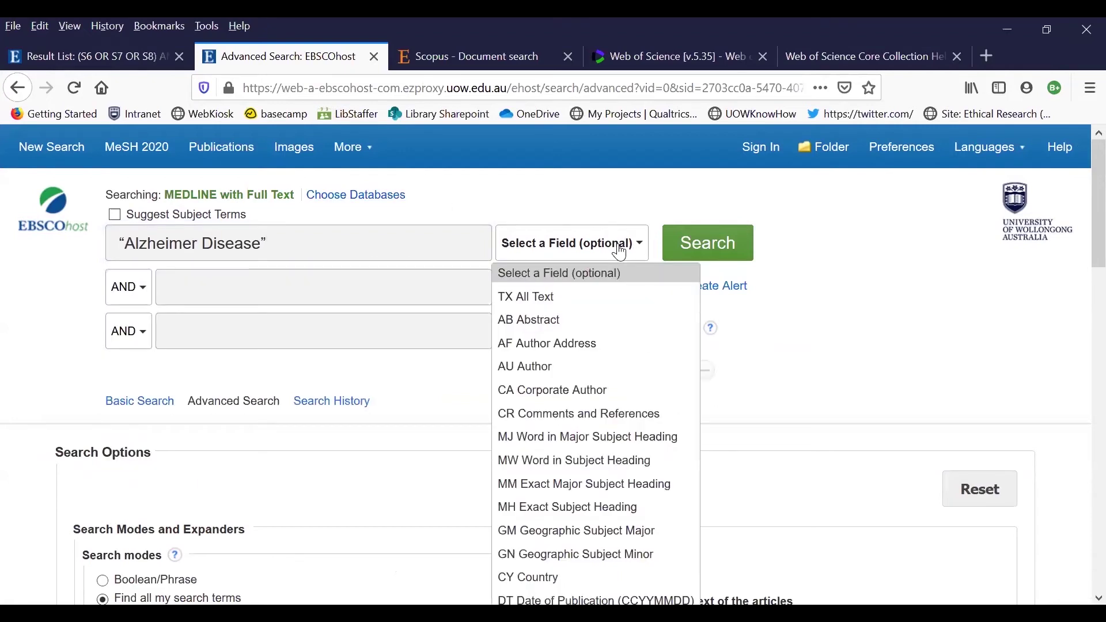
click(577, 510)
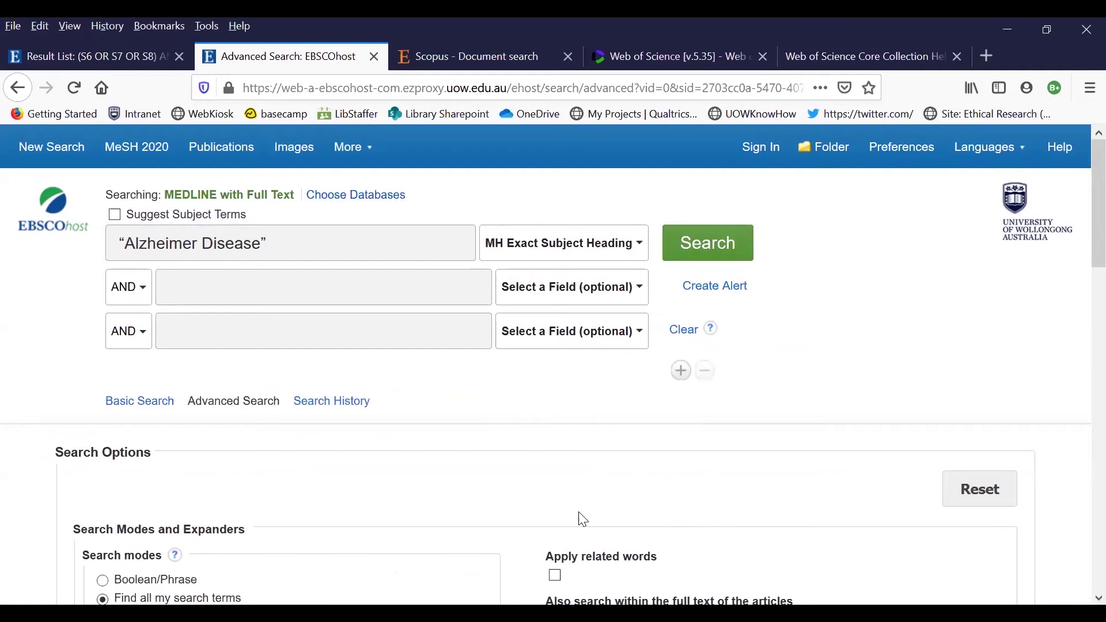
click(716, 252)
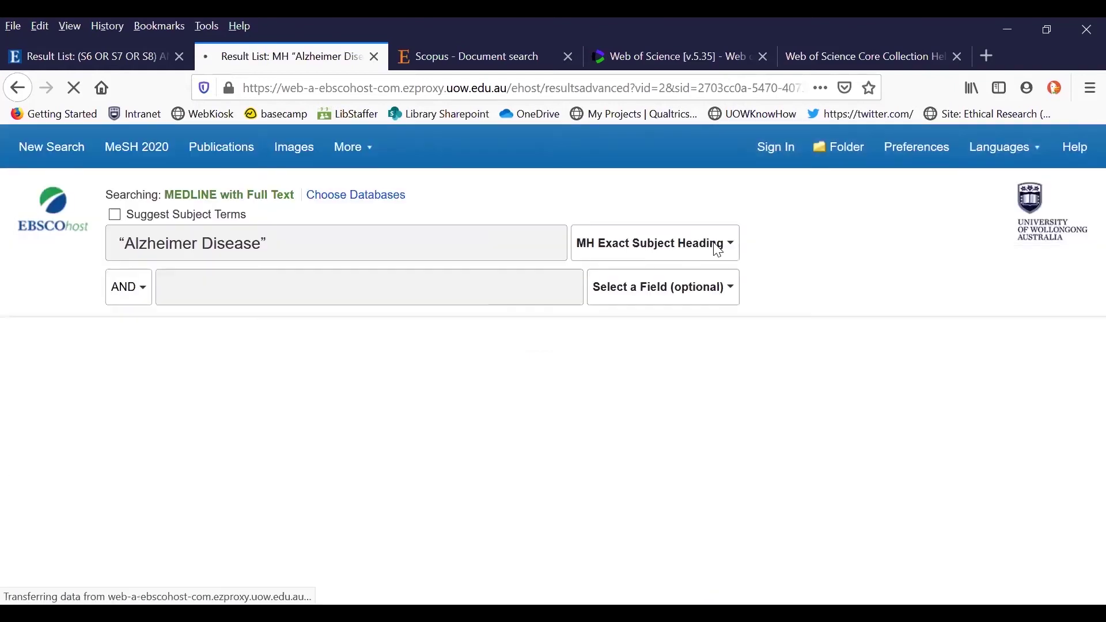
- Replace the query with dementia and search it as an MH Exact Subject Heading
click(286, 242)
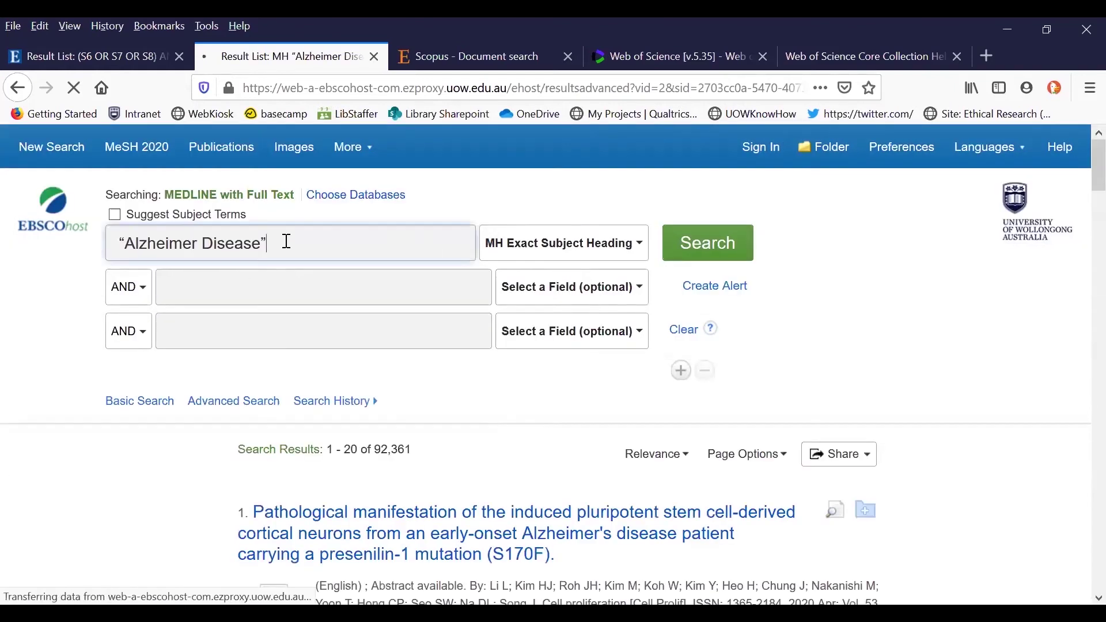
drag(287, 242, 111, 241)
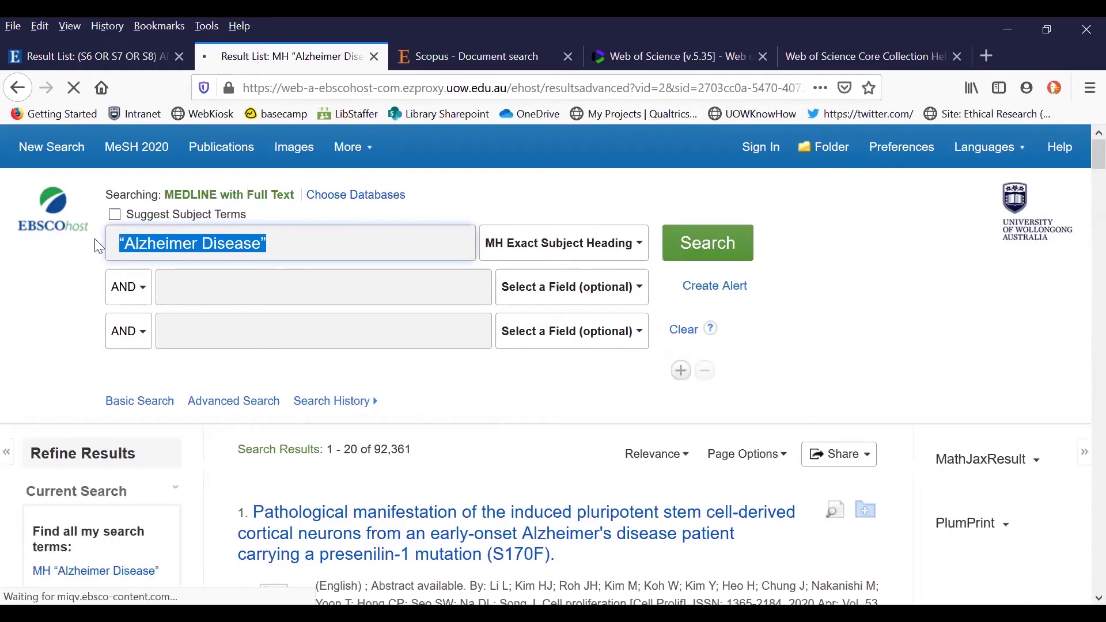
text(dementia)
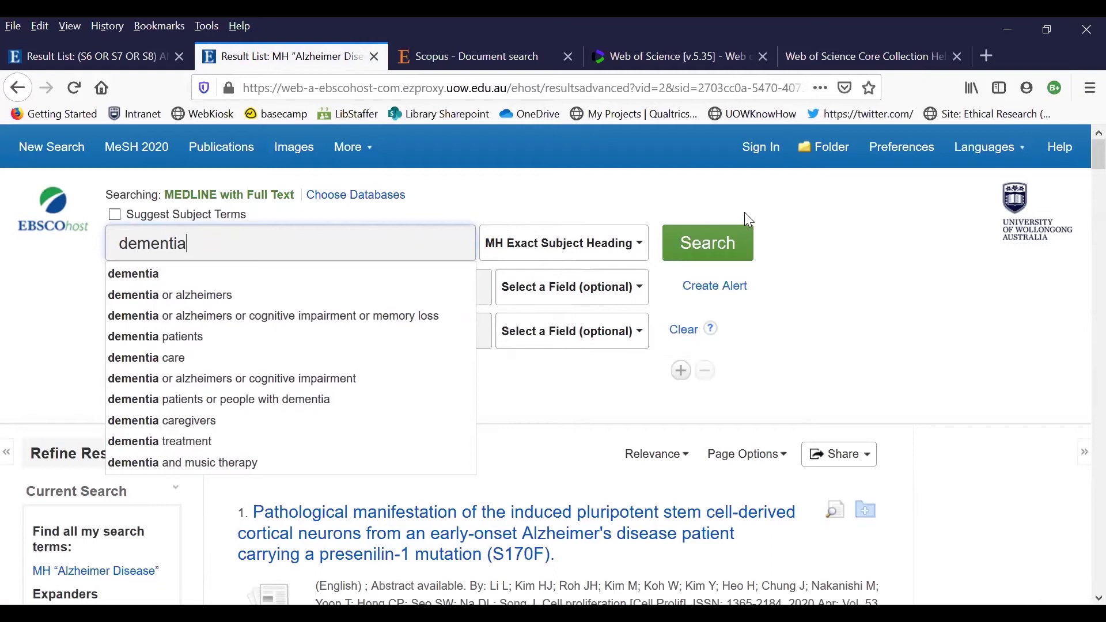
click(695, 252)
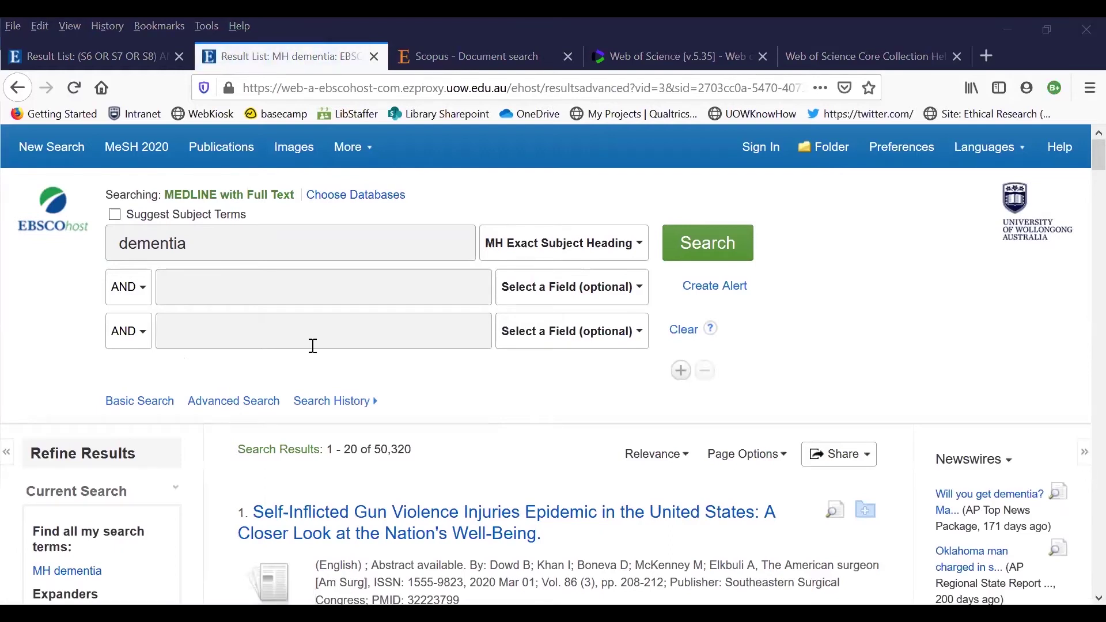
- Search for alzheimer* OR dementia with the field changed to TI Title
double_click(217, 246)
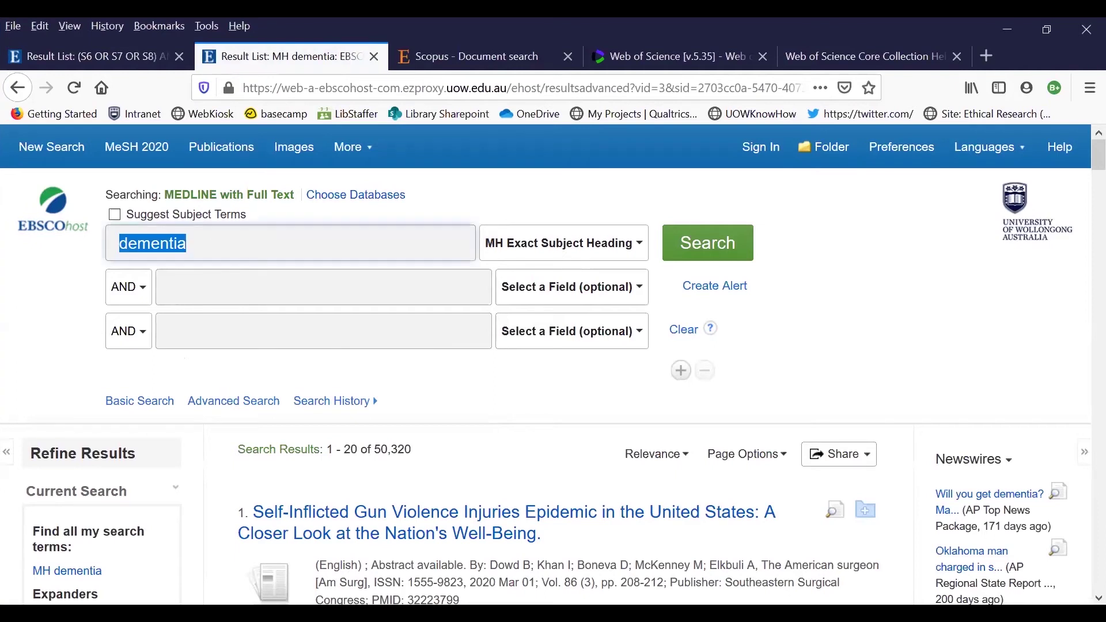
text(alzheimer* OR dementia)
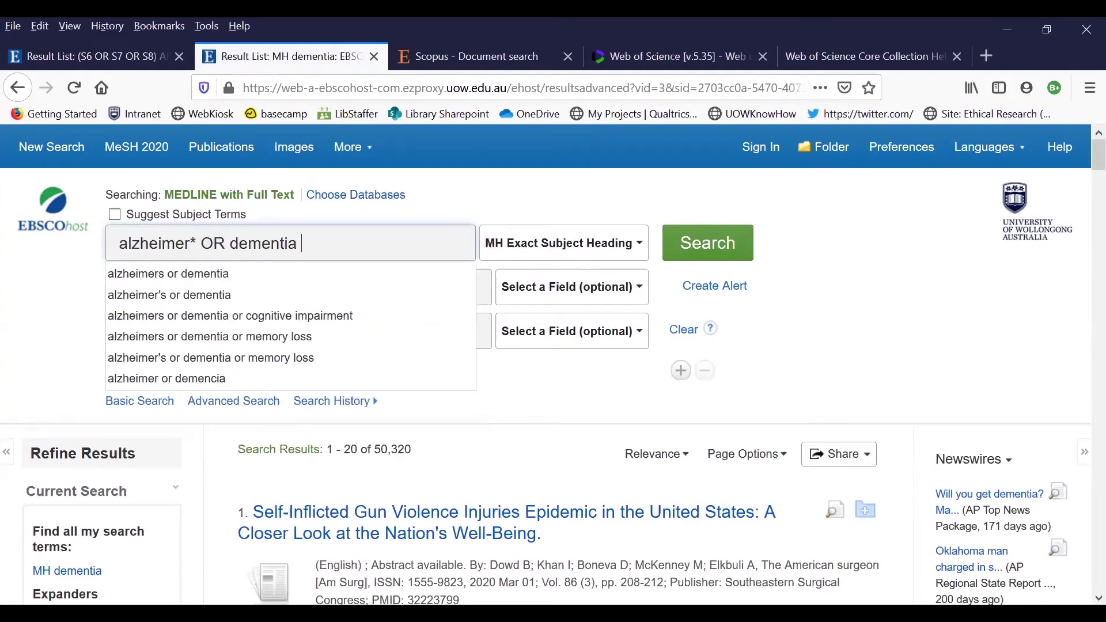
click(593, 249)
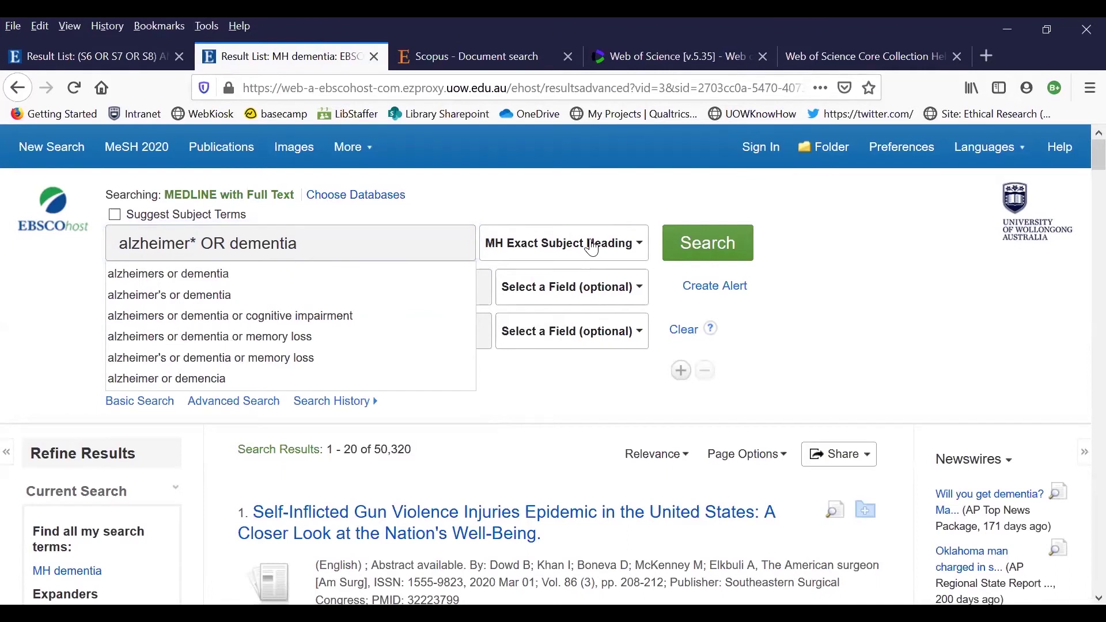
scroll(593, 443, down, 6)
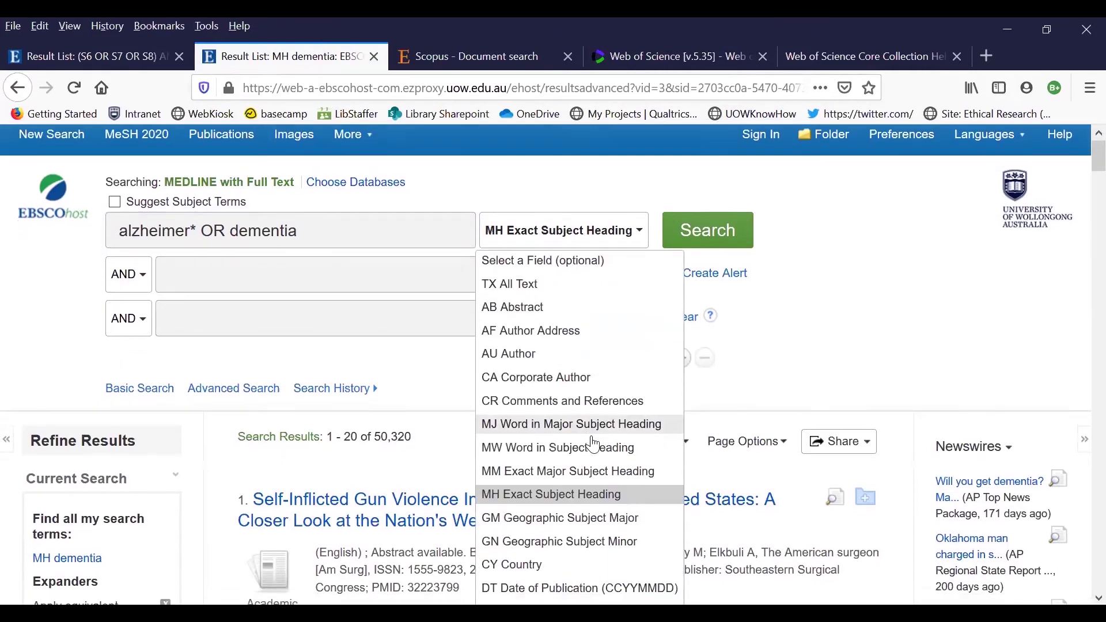
scroll(593, 444, down, 3)
scroll(590, 440, down, 3)
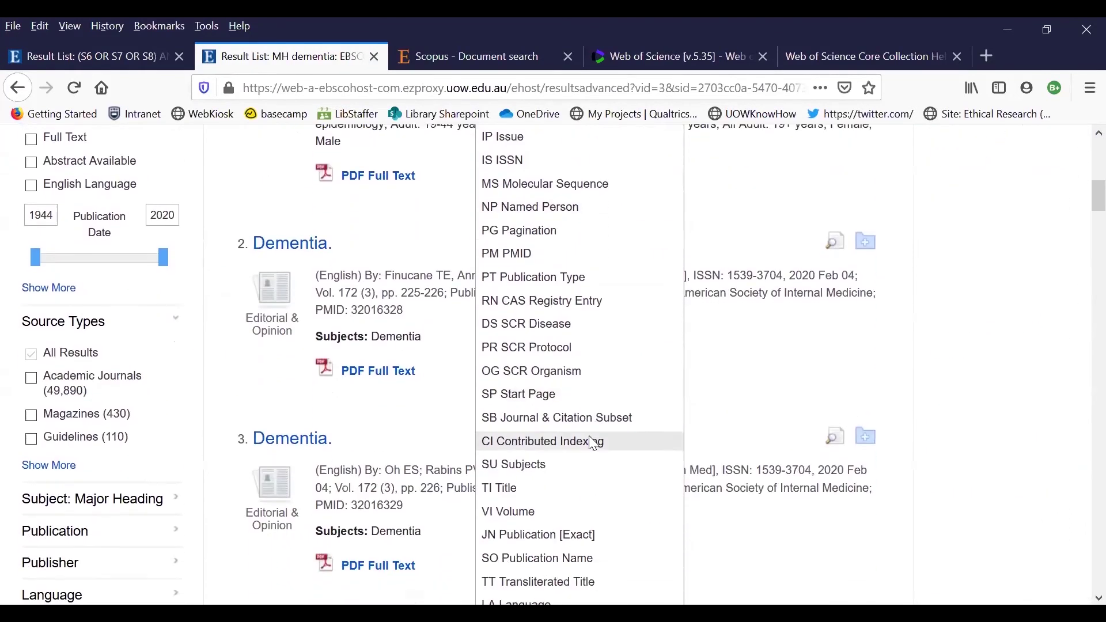
click(530, 444)
scroll(528, 437, up, 12)
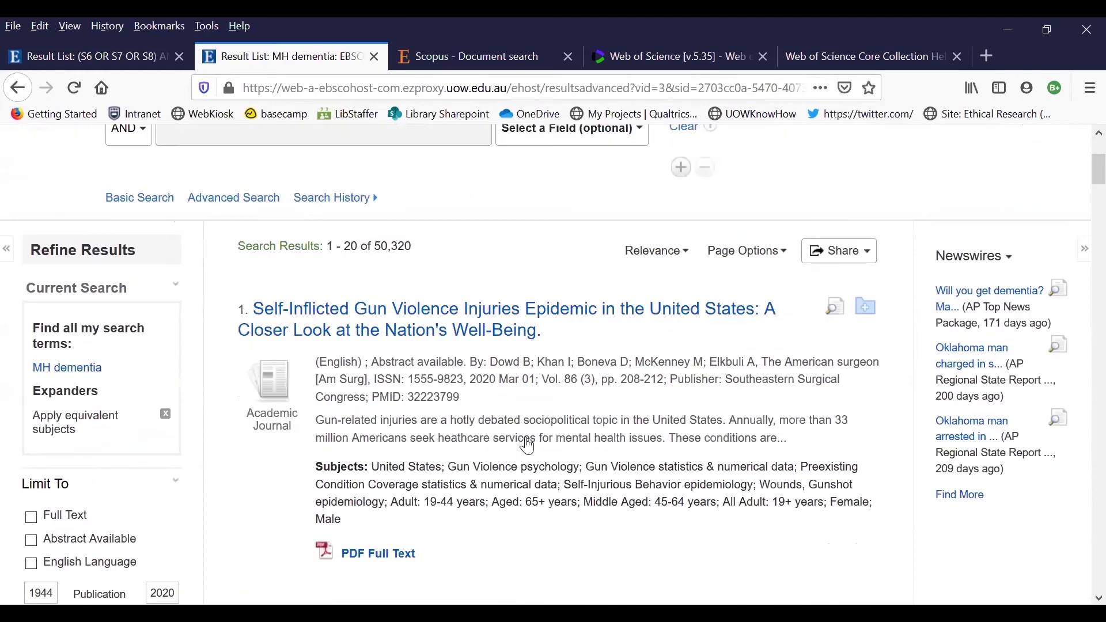
click(704, 252)
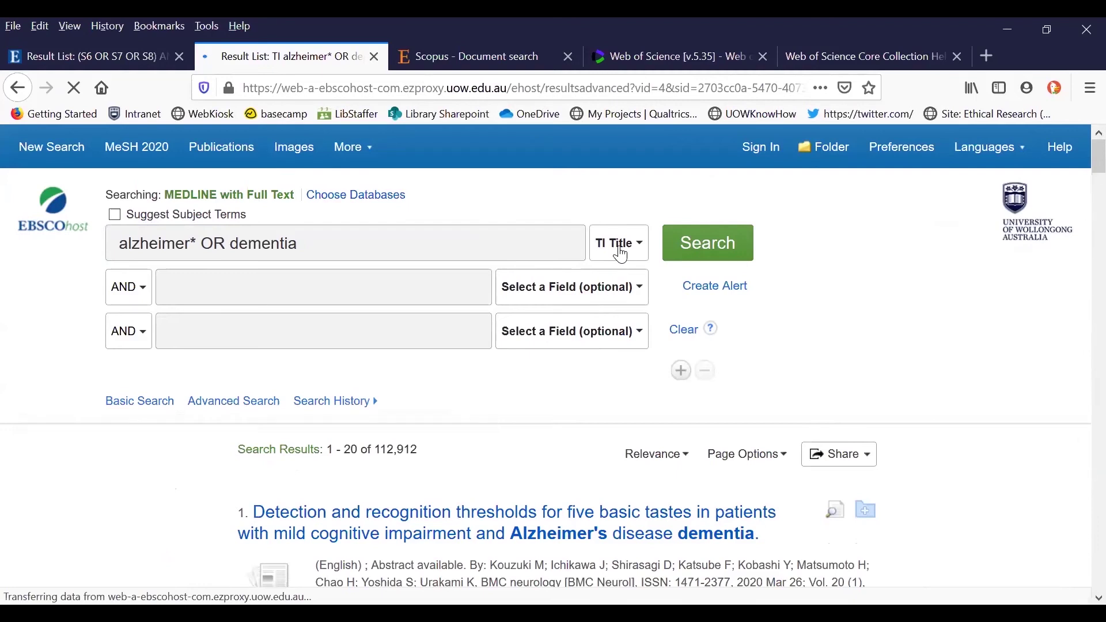
- Run the alzheimer* OR dementia search again in the AB Abstract field
click(640, 251)
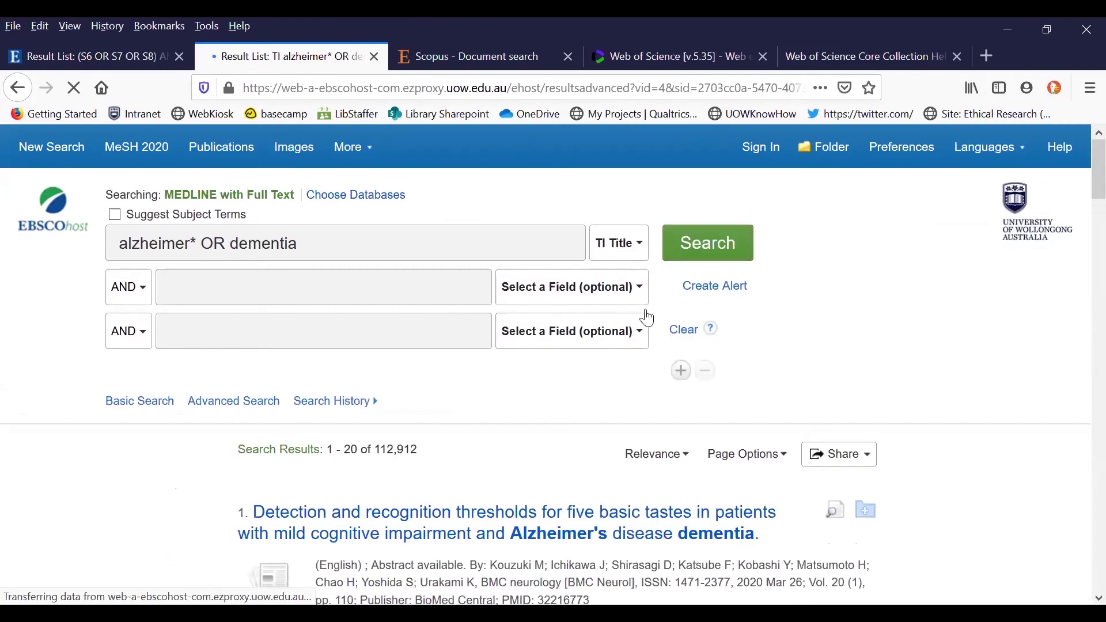
click(640, 249)
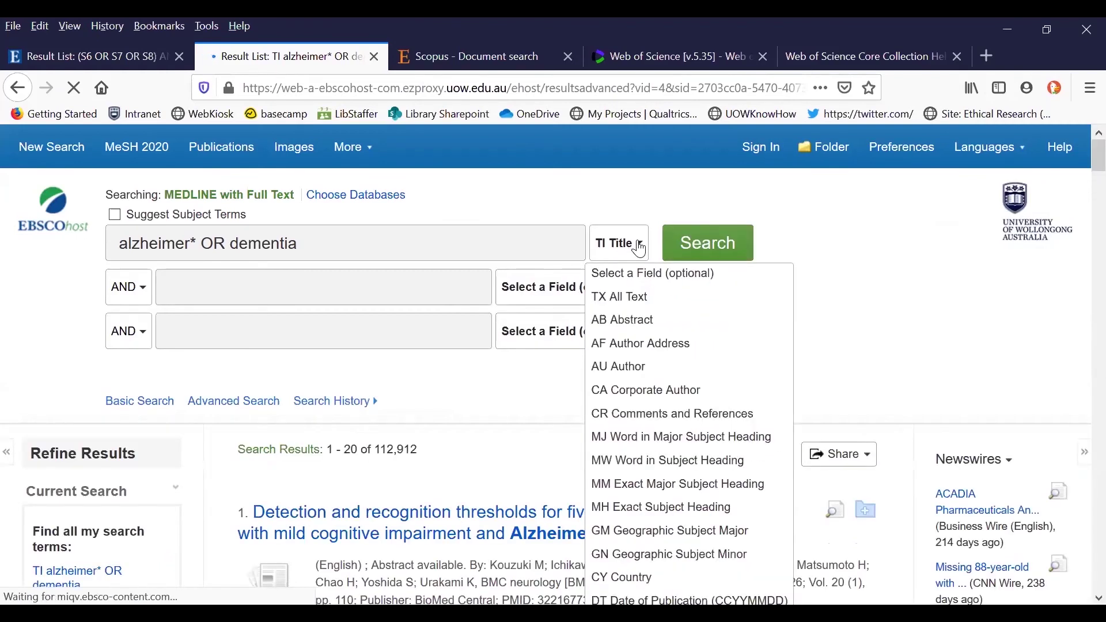
click(624, 320)
click(713, 244)
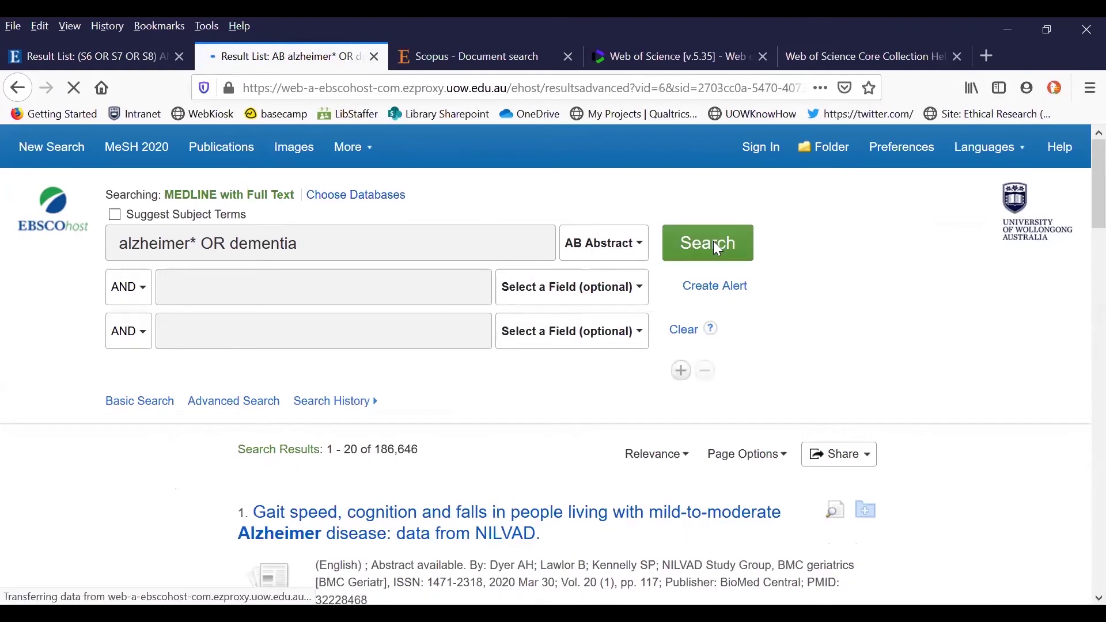
- Clear the search form and combine the MEDLINE searches S1 to S4 from the search history with OR
click(685, 332)
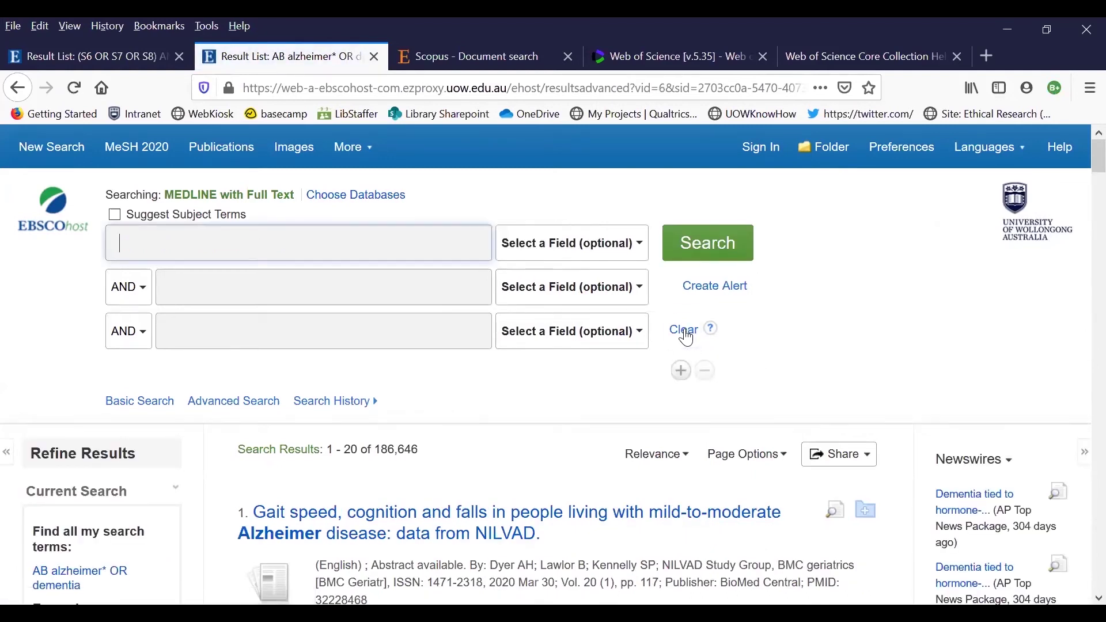
click(318, 413)
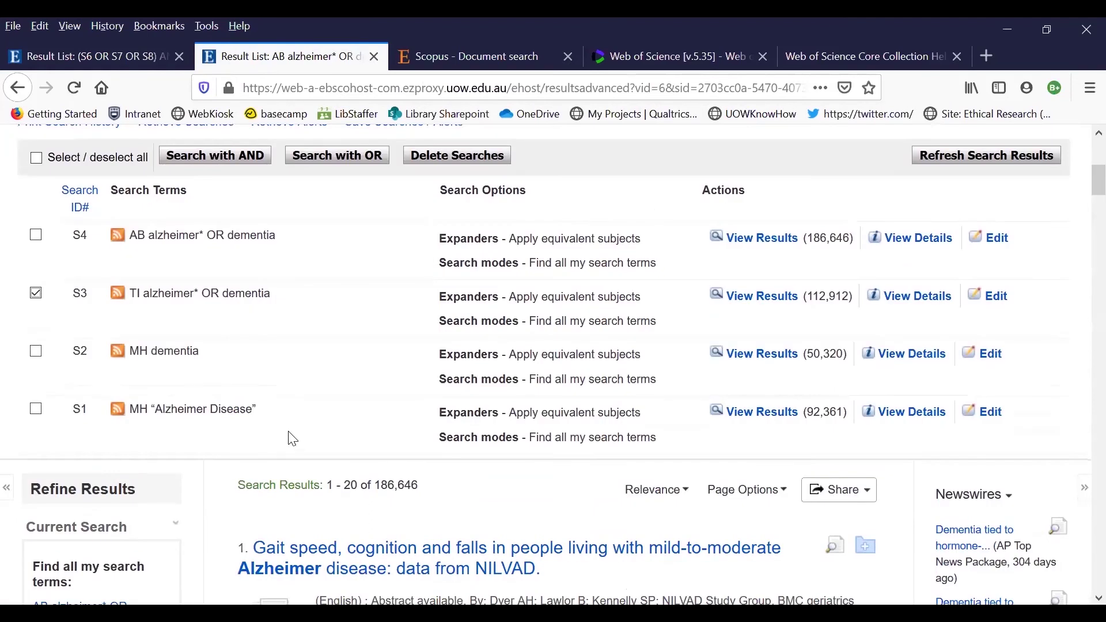
click(35, 235)
click(35, 353)
click(36, 409)
click(341, 157)
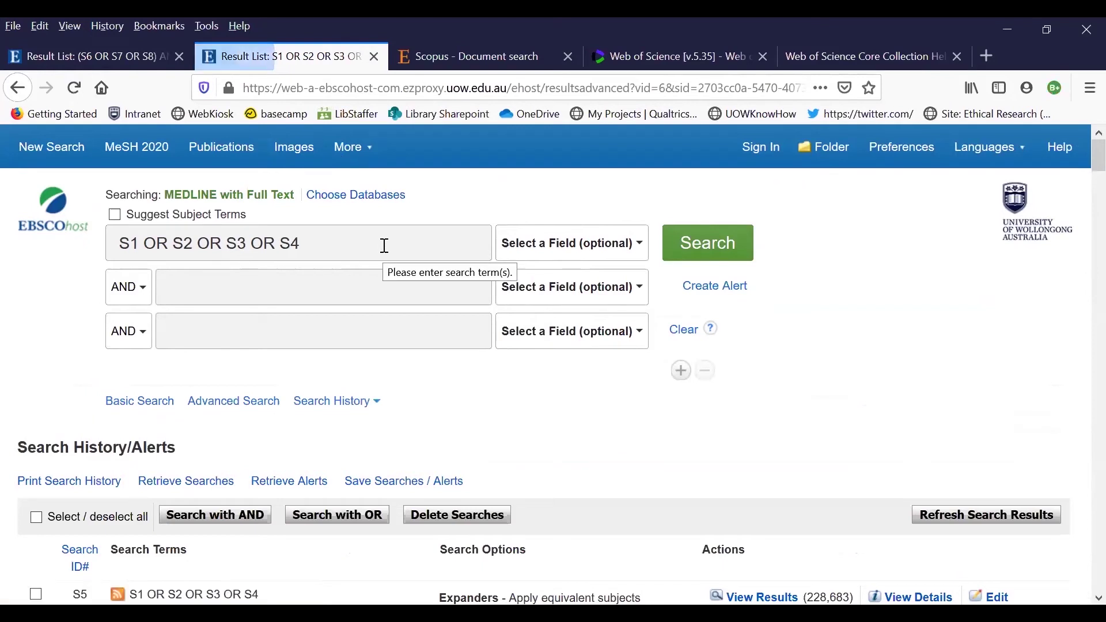
- Replace the combined query with "fluid therapy" in quotation marks and search it as an MH Exact Subject Heading
drag(385, 245, 67, 244)
key(BackSpace)
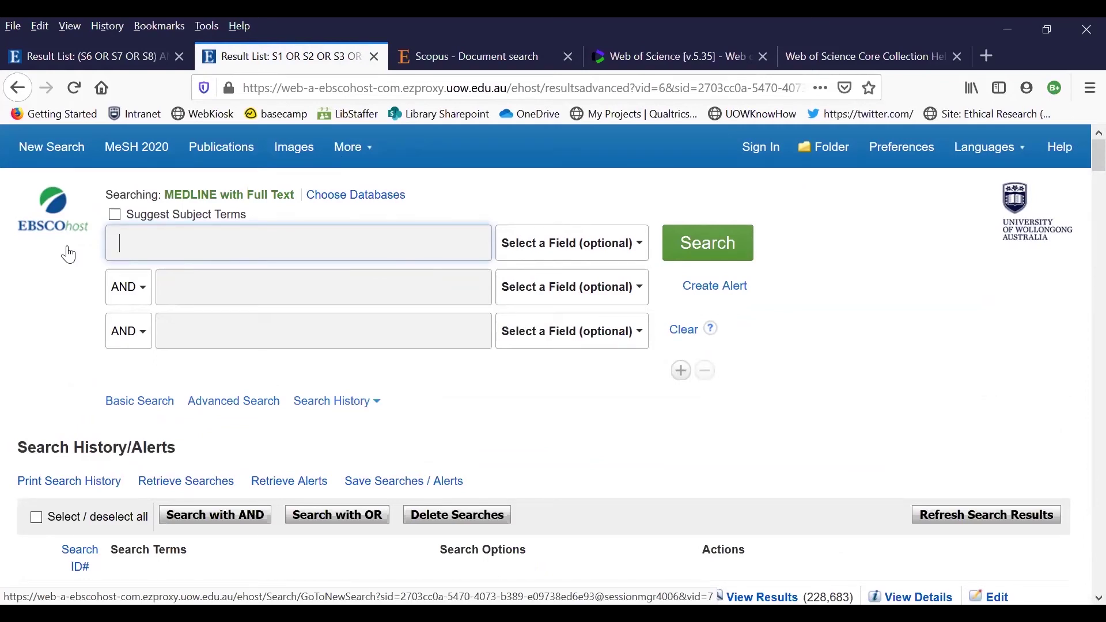
text("fluid)
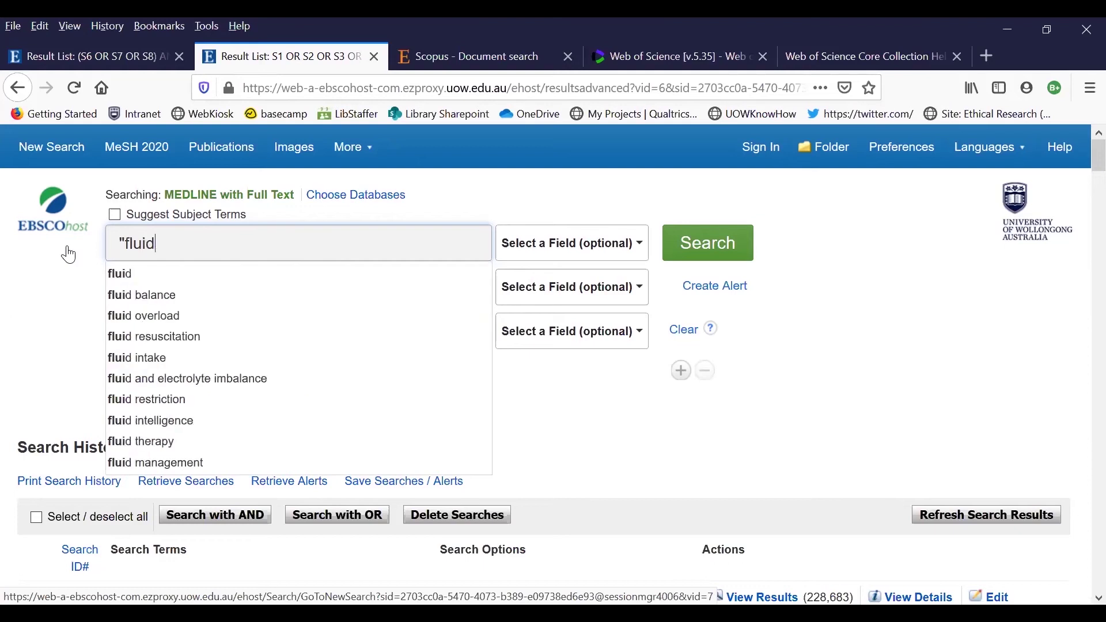
text( therapy)
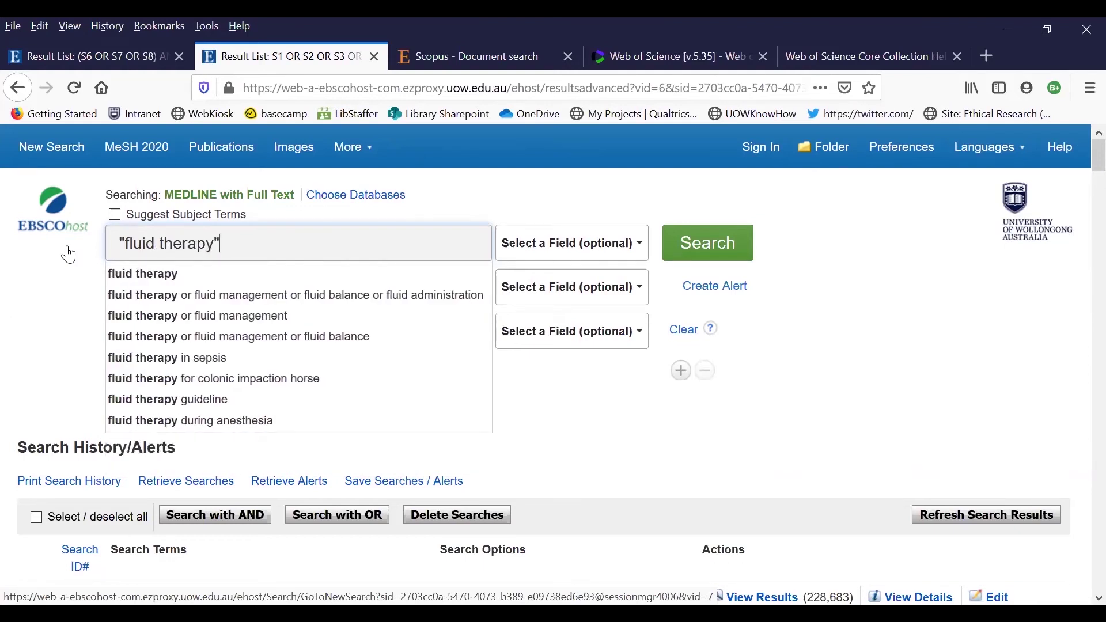
click(577, 248)
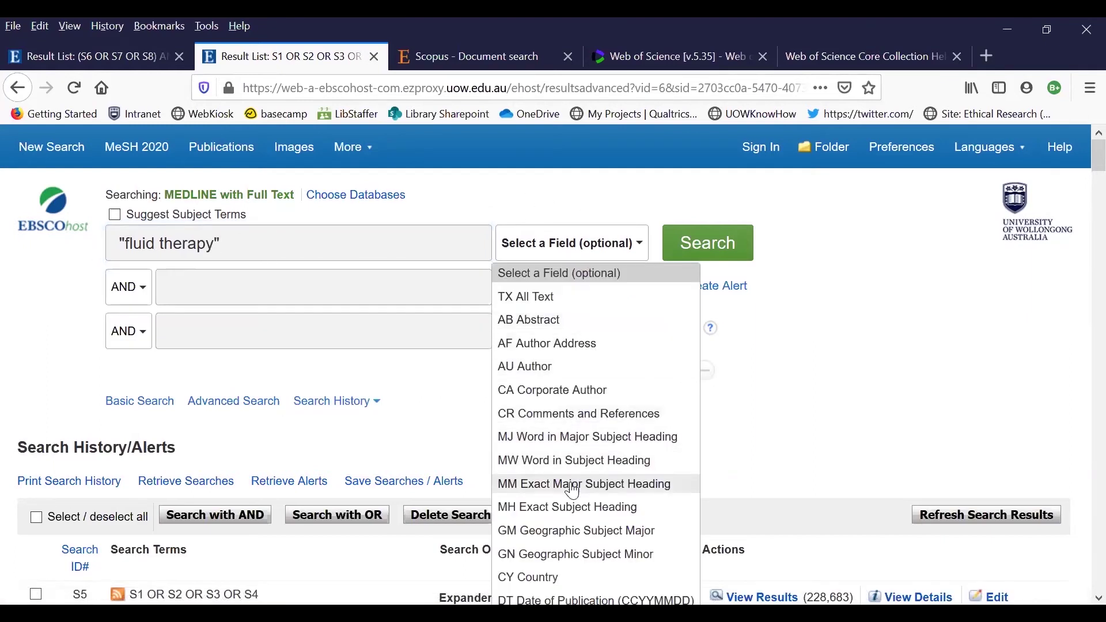
click(571, 508)
click(706, 252)
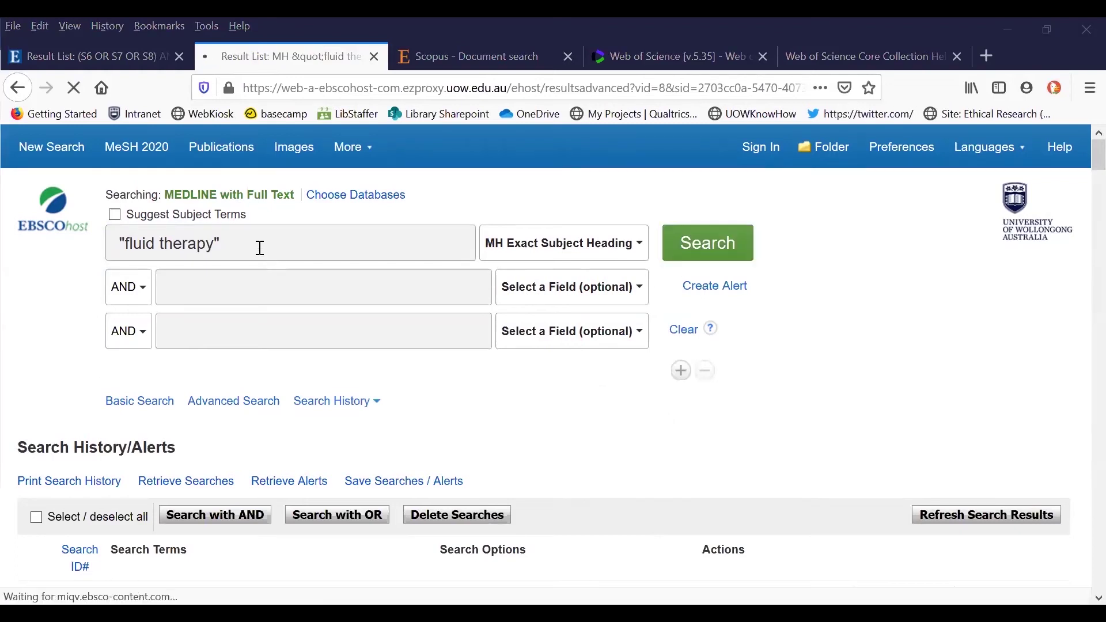
- Replace the query with hyrdat* OR rehydrat* and search it in the TI Title field
drag(259, 246, 56, 248)
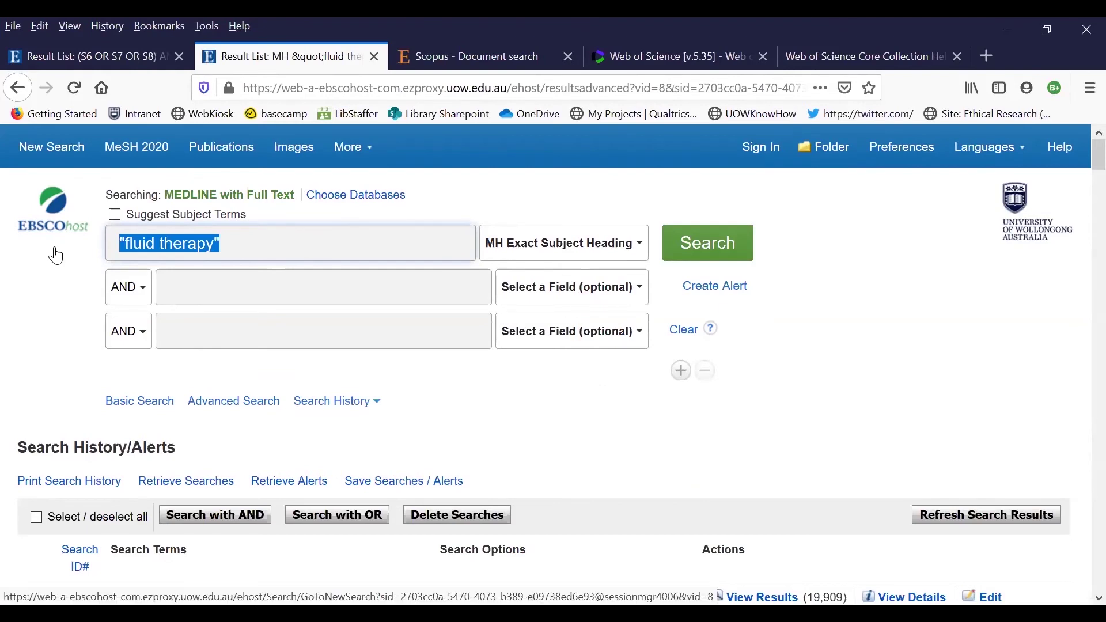
text(hyrdat* OR rehydrat*)
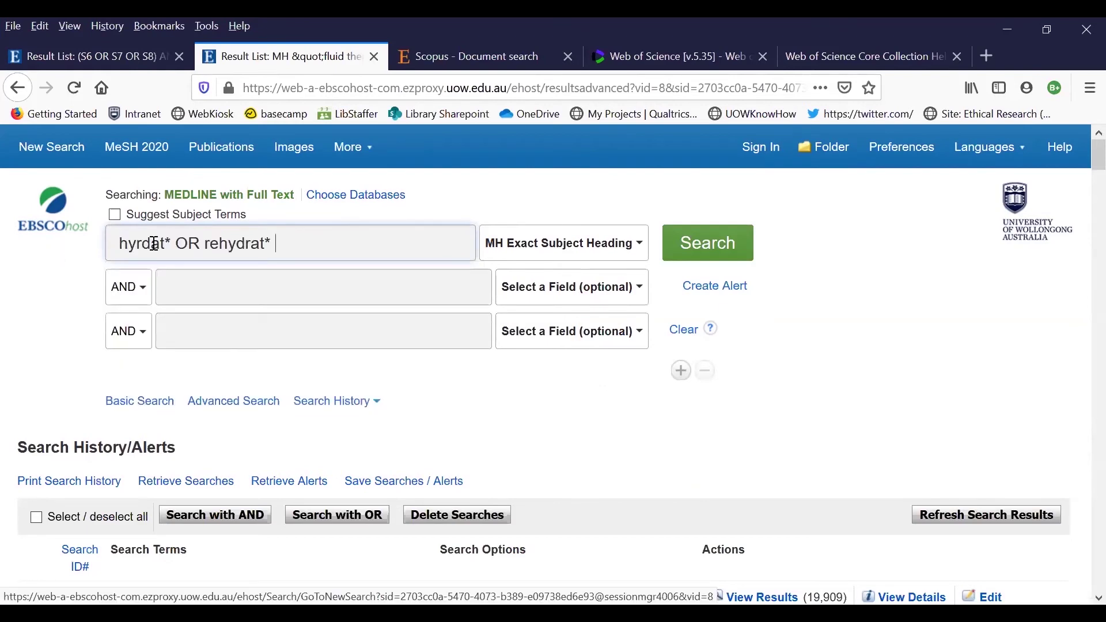
click(547, 244)
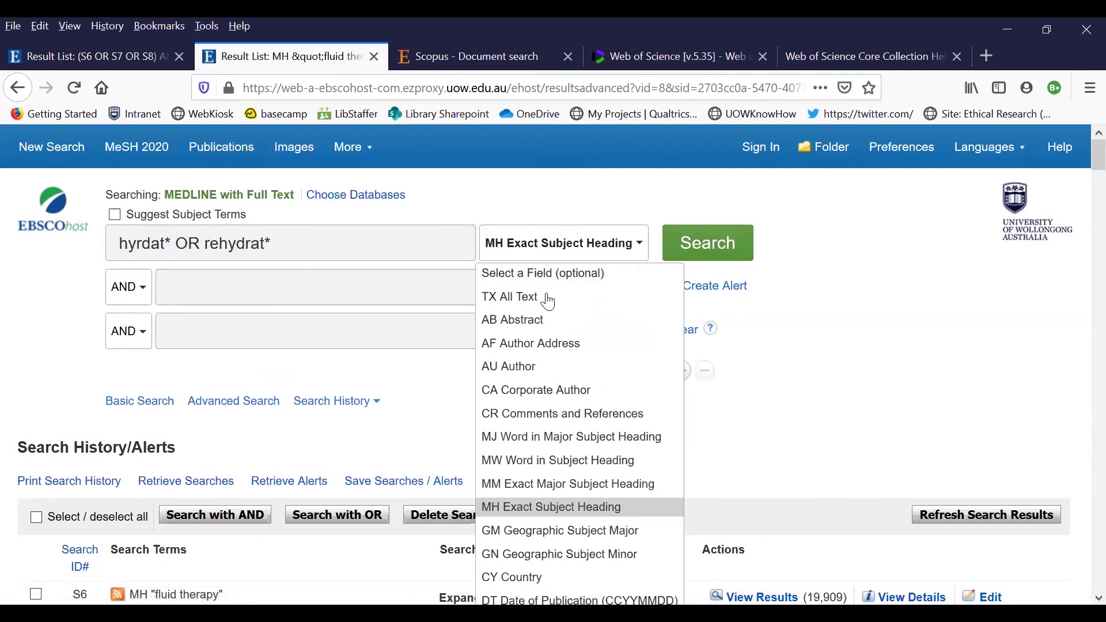
scroll(549, 301, down, 10)
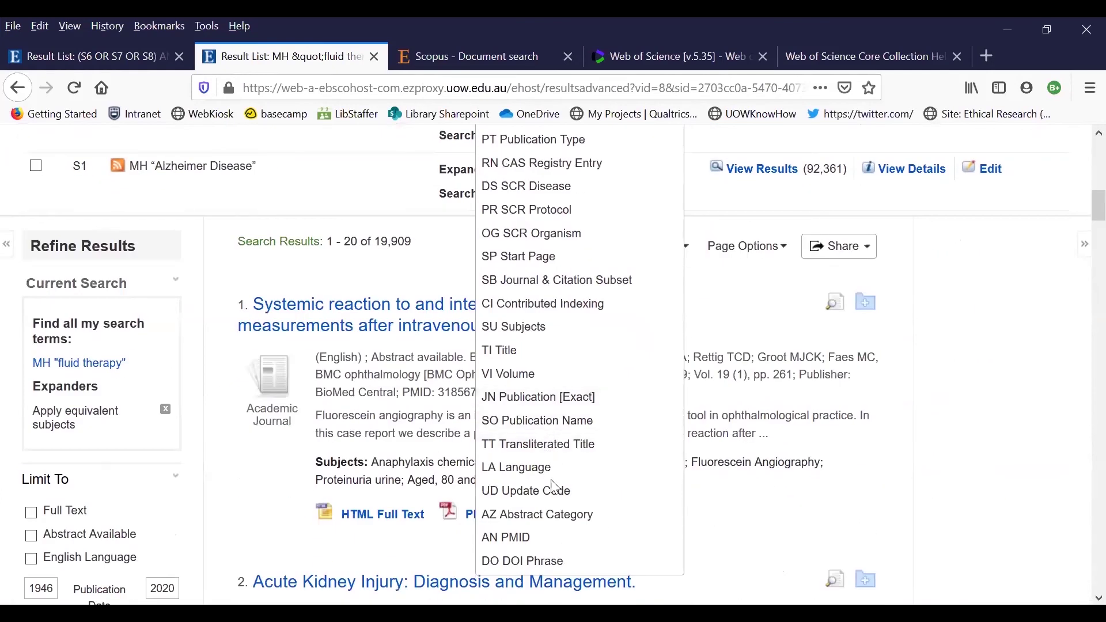
click(513, 352)
scroll(518, 350, up, 5)
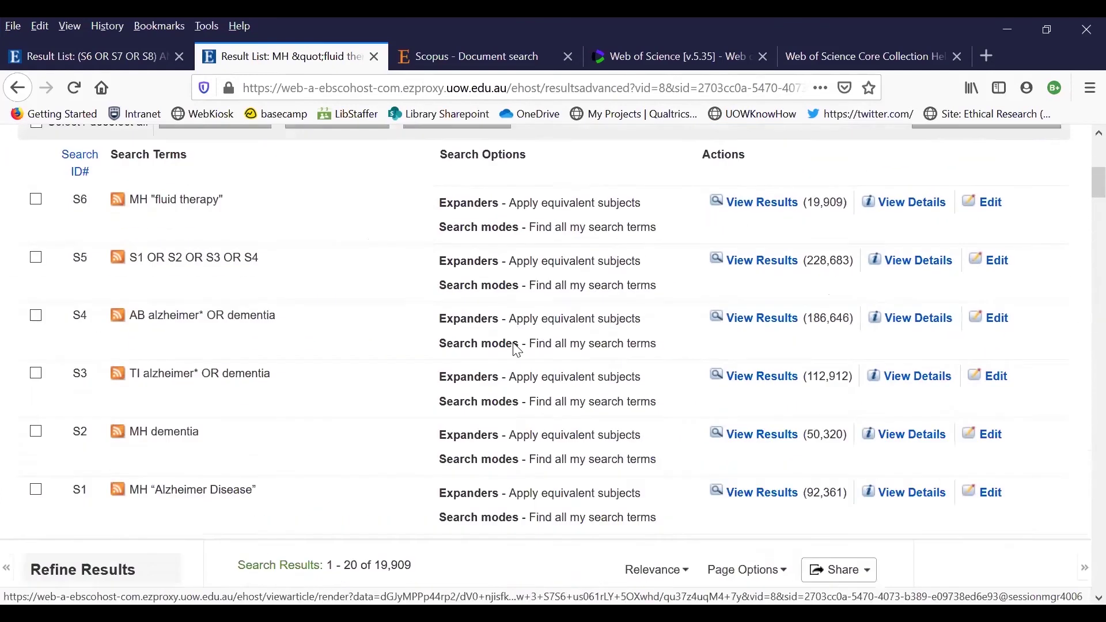
scroll(517, 350, up, 6)
click(700, 254)
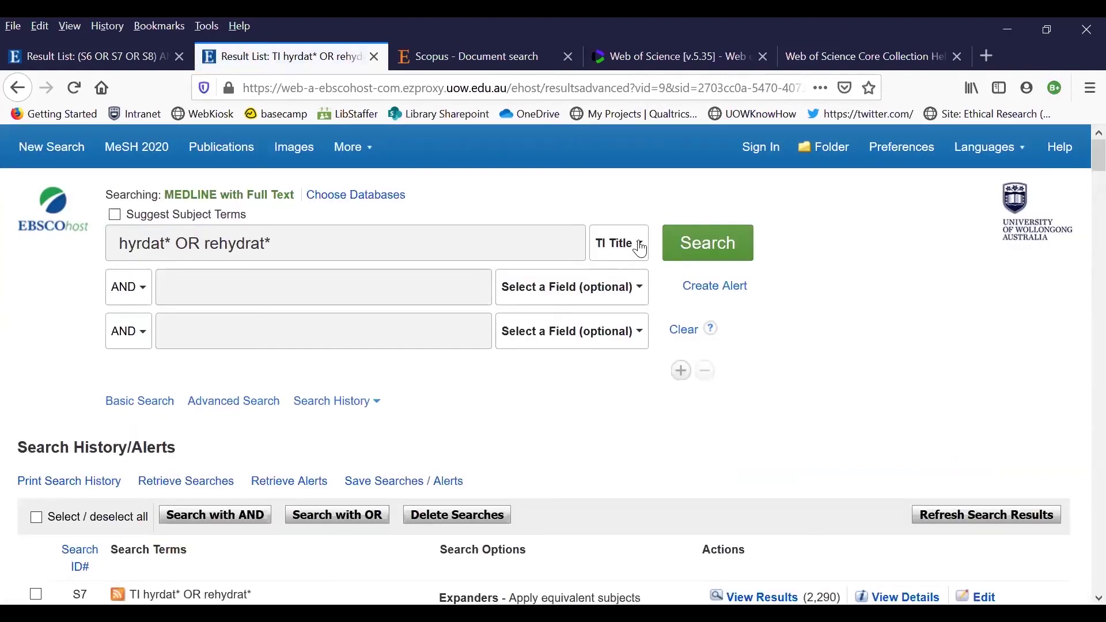
- Run the hyrdat* OR rehydrat* search again in the AB Abstract field
click(641, 249)
click(637, 320)
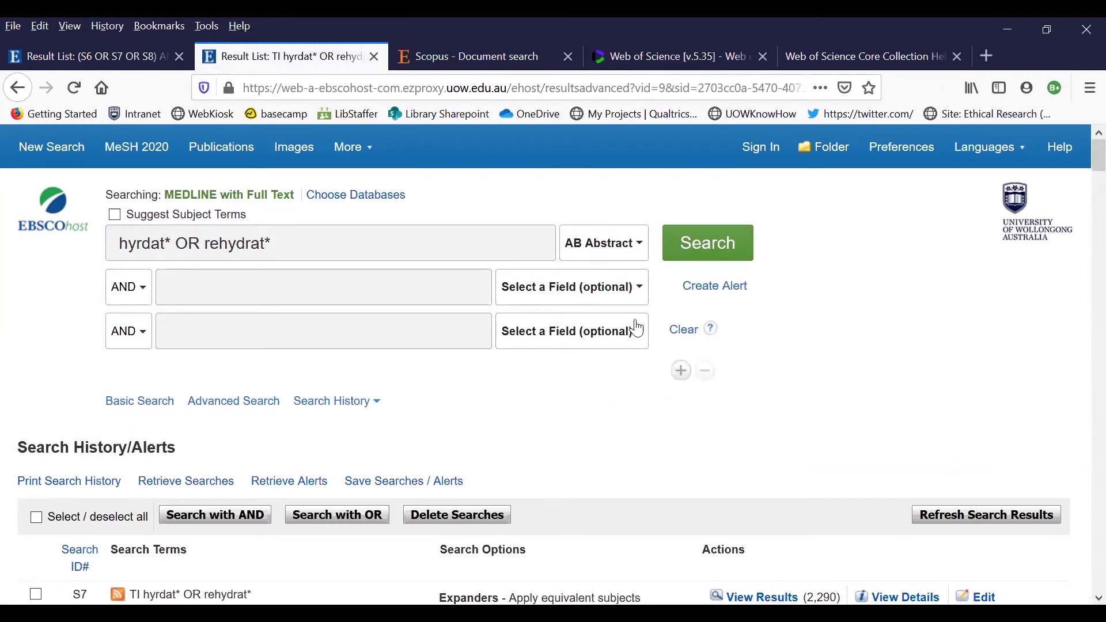
click(717, 253)
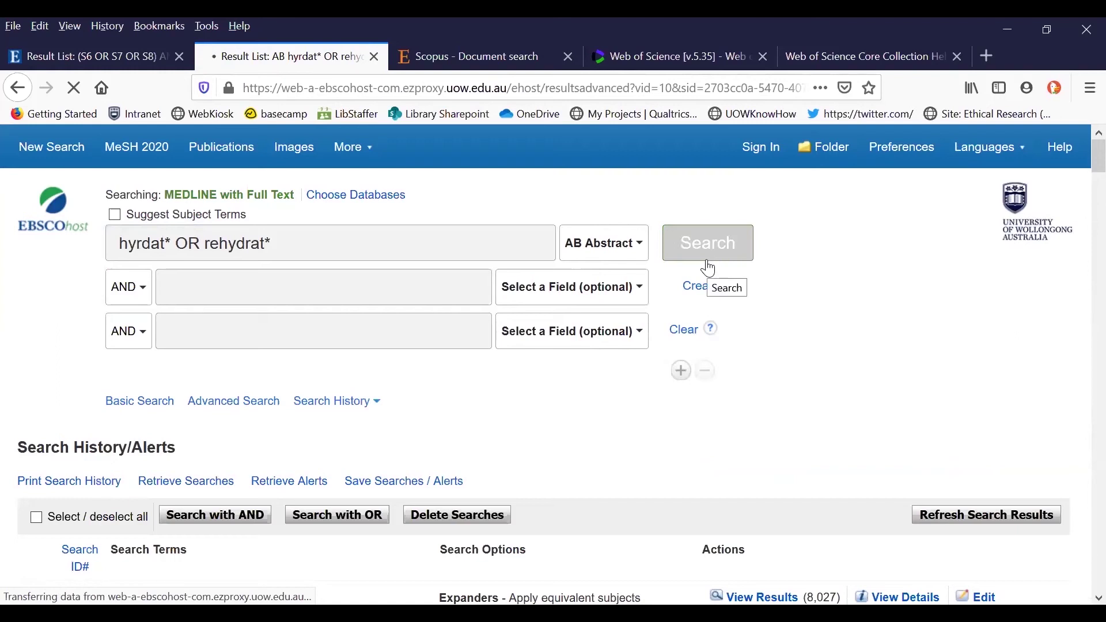
- Clear the search form and combine searches S6, S7 and S8 from the search history with OR
click(684, 330)
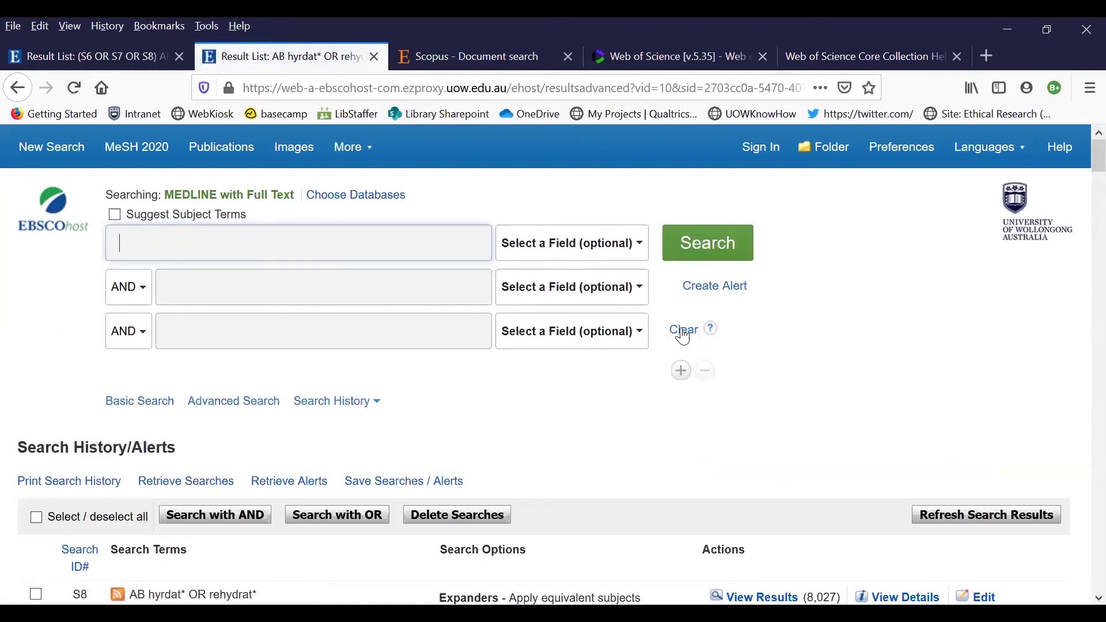
click(328, 413)
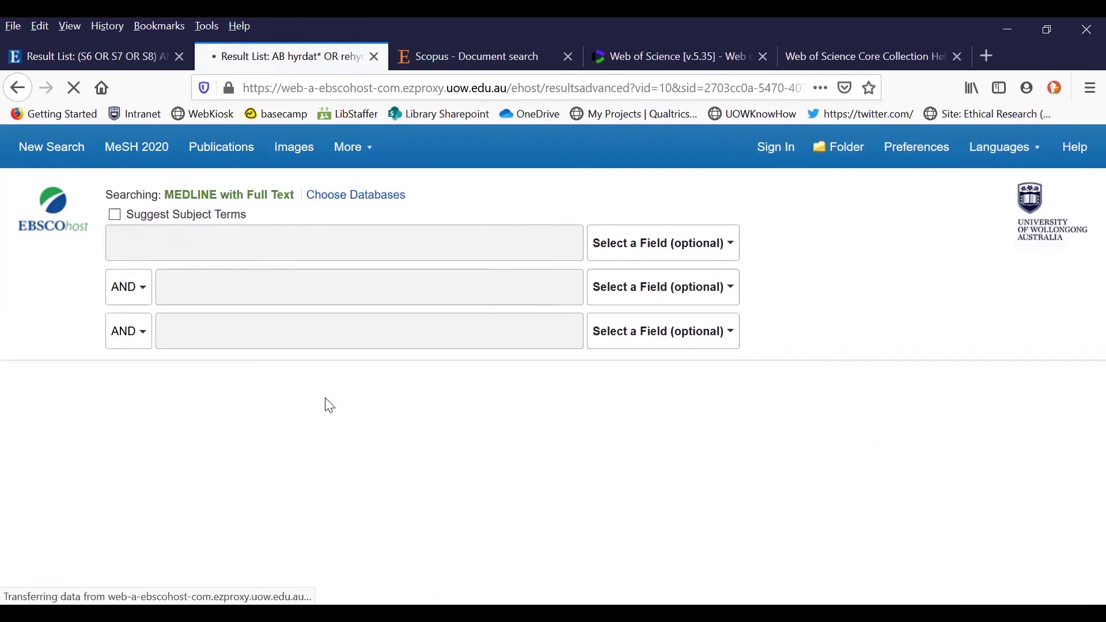
scroll(326, 407, down, 5)
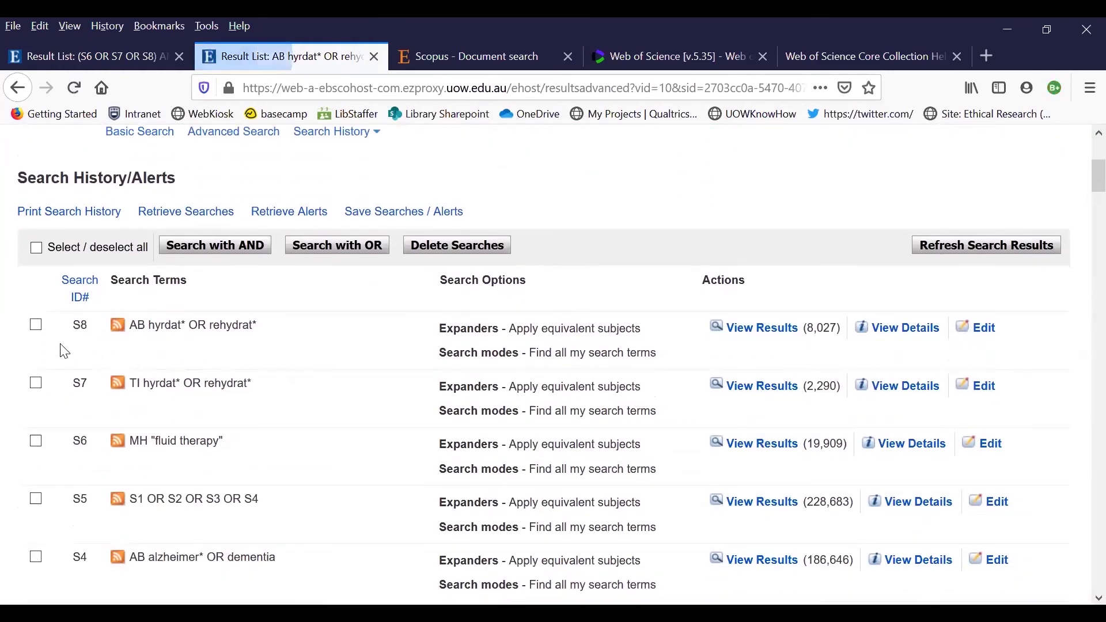
click(37, 327)
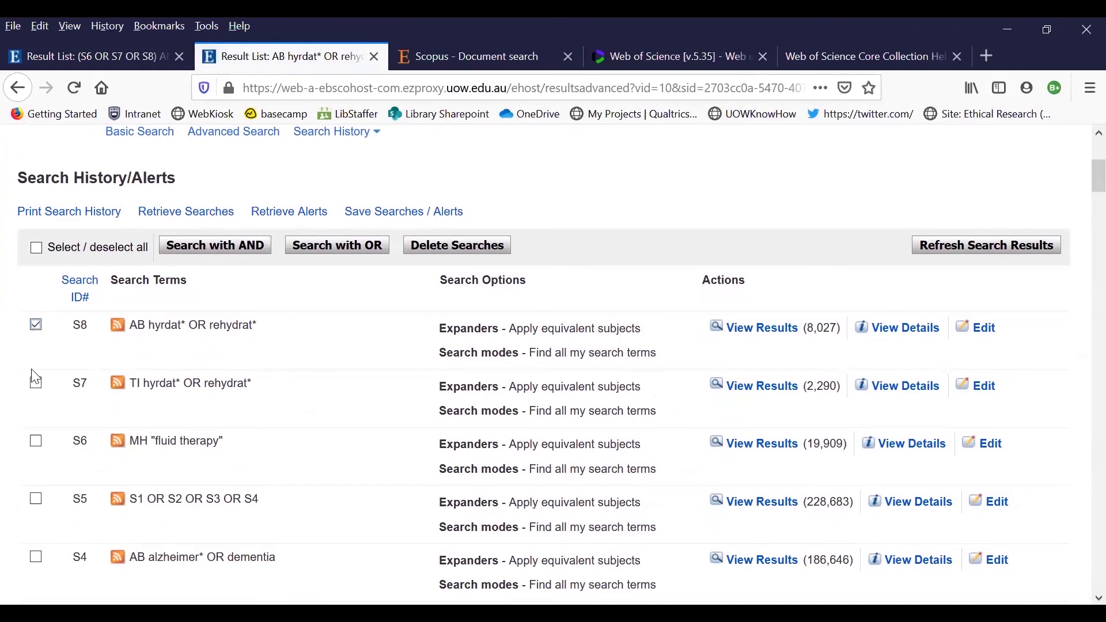
click(36, 384)
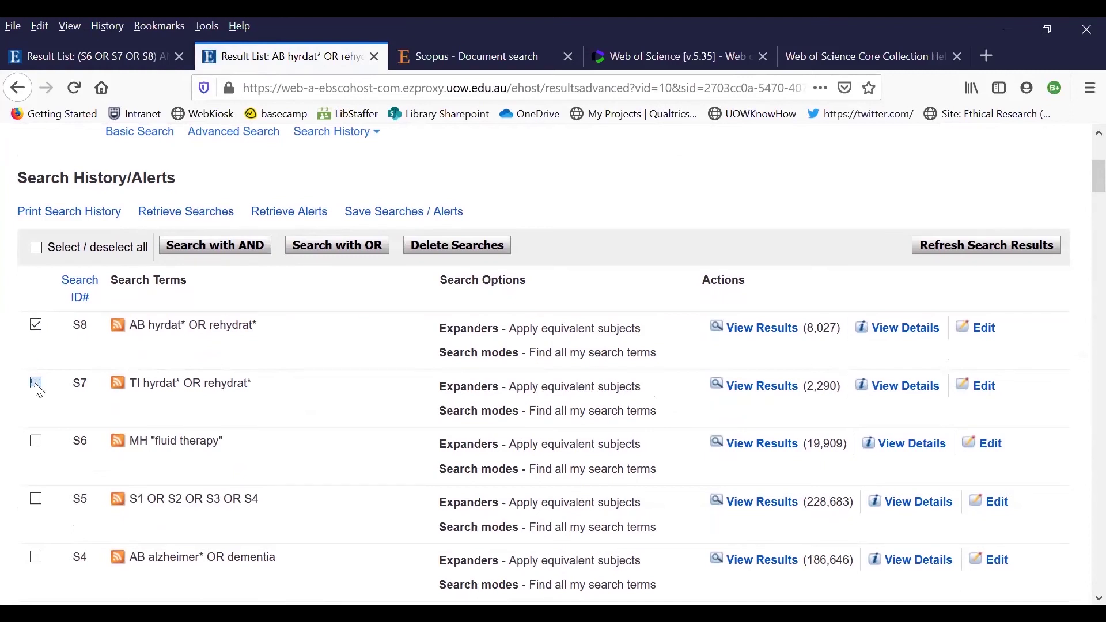
click(35, 444)
click(338, 248)
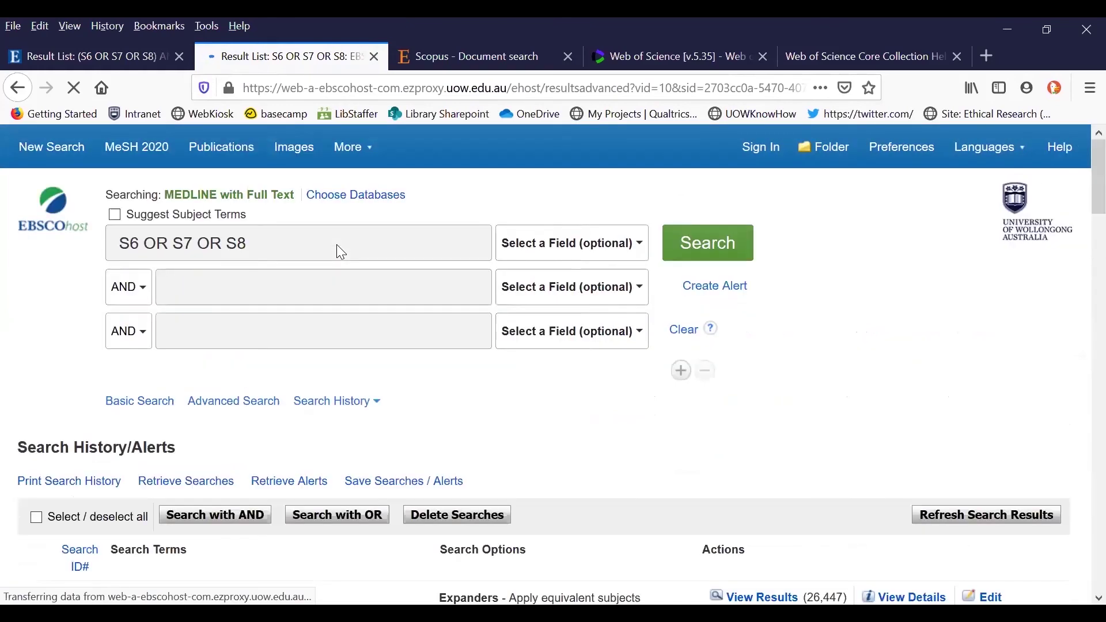
- Empty the query and combine the dementia set S5 and the hydration set S9 from the search history with AND
scroll(341, 252, down, 6)
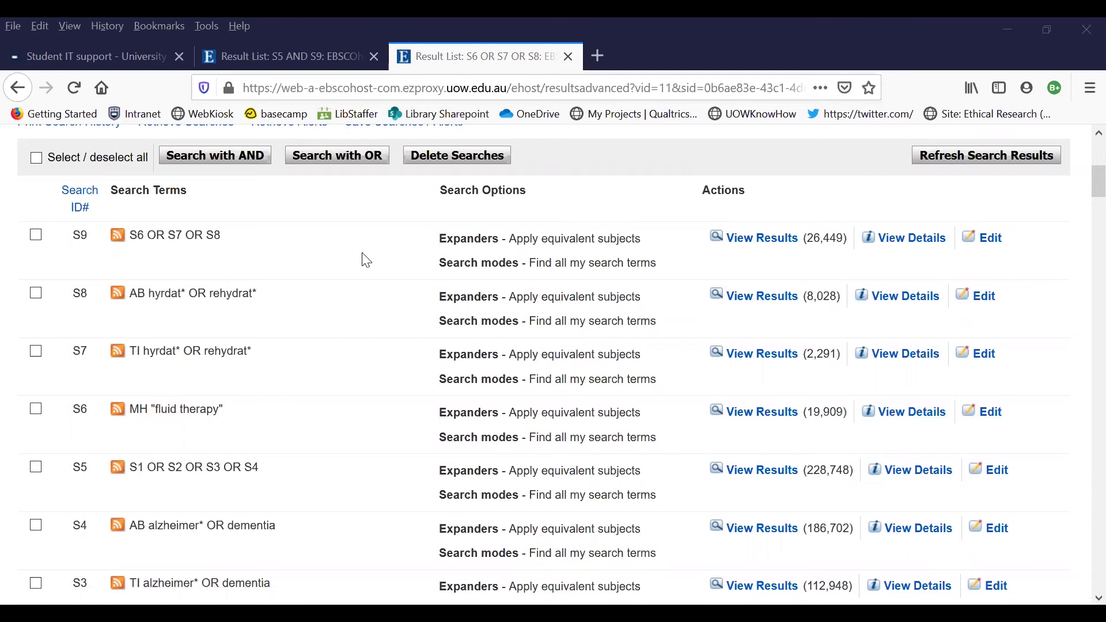
scroll(387, 260, up, 6)
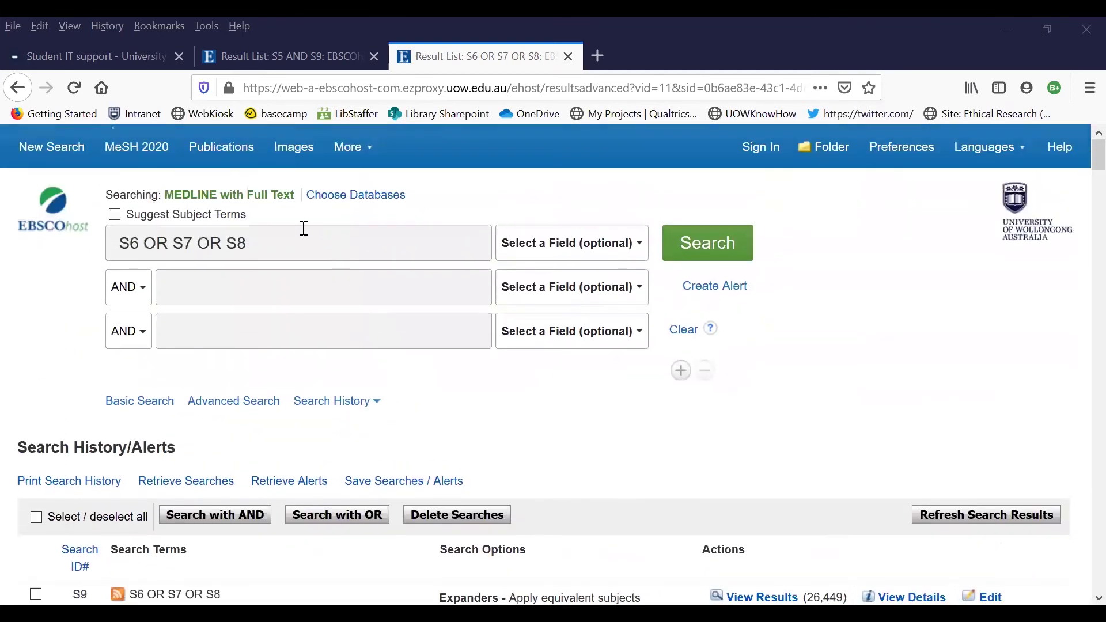
drag(295, 240, 118, 242)
key(BackSpace)
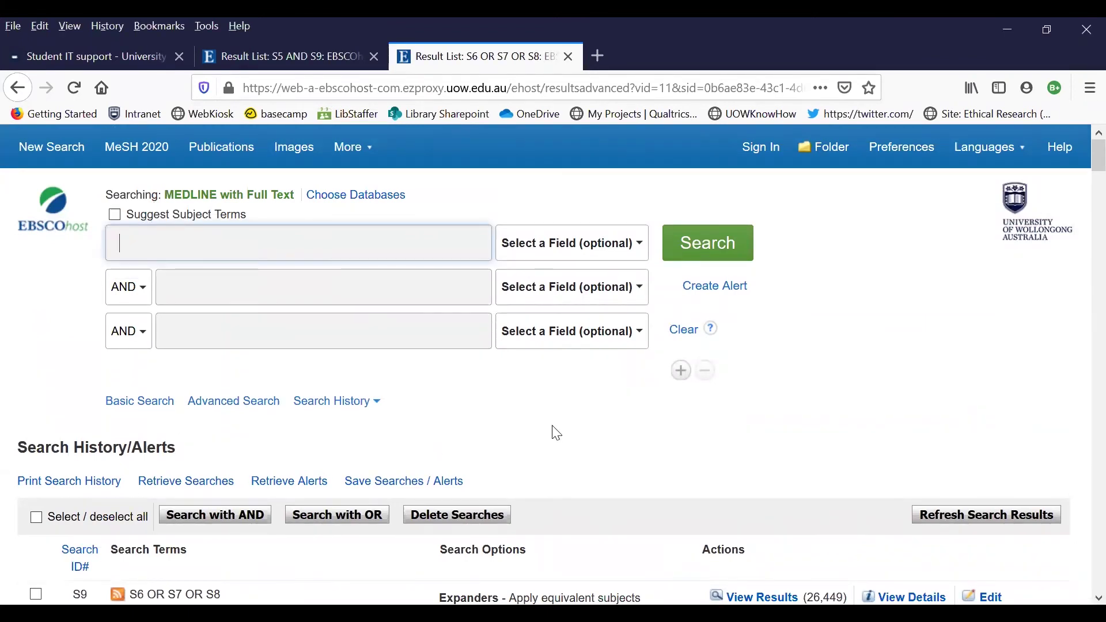
scroll(554, 432, down, 2)
scroll(556, 433, down, 4)
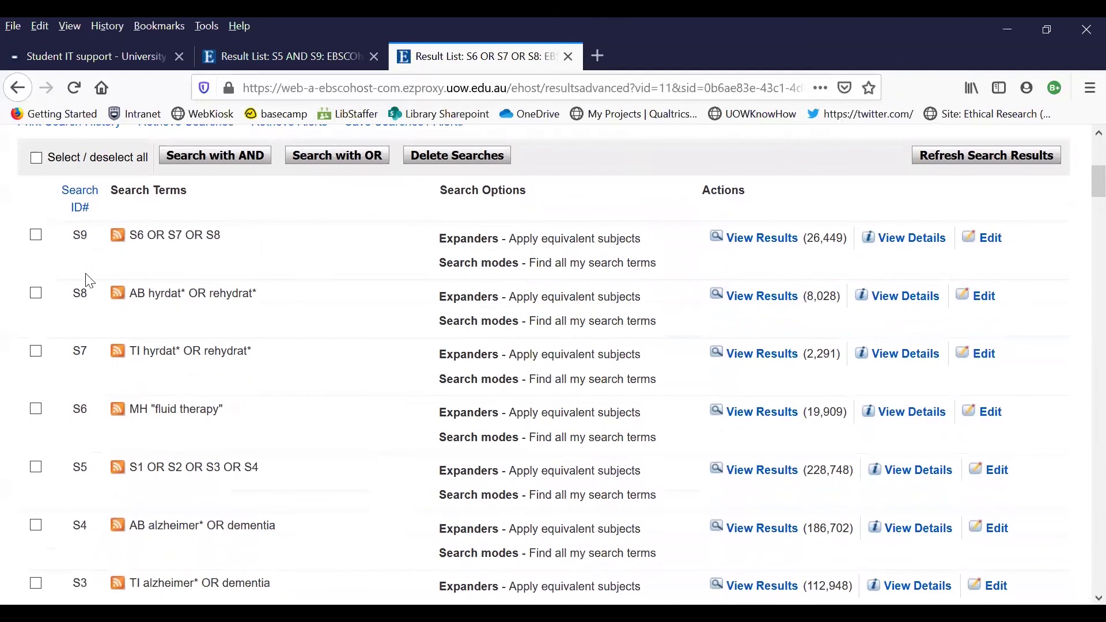
click(36, 237)
click(36, 468)
click(229, 154)
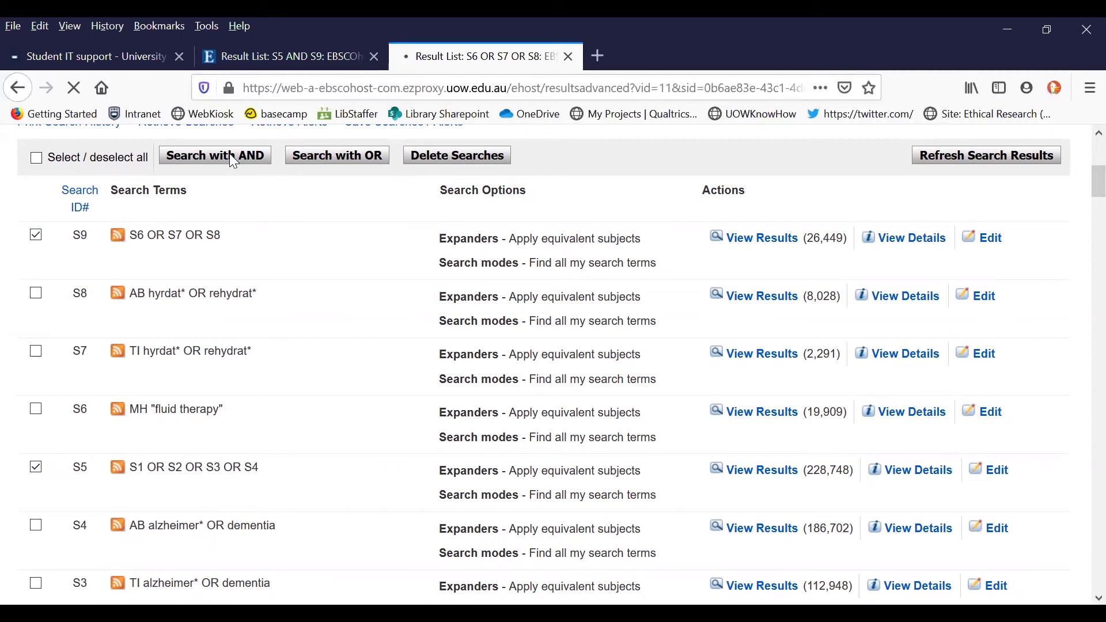
- Open the results of the combined S5 AND S9 search from the search history and look through them
scroll(747, 373, down, 3)
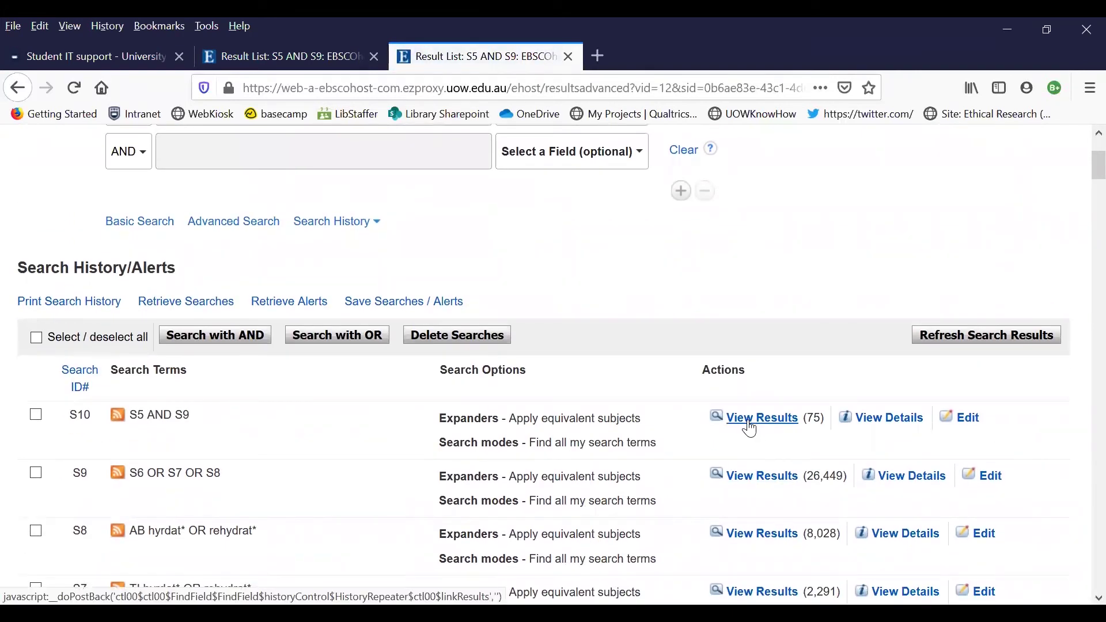
click(750, 426)
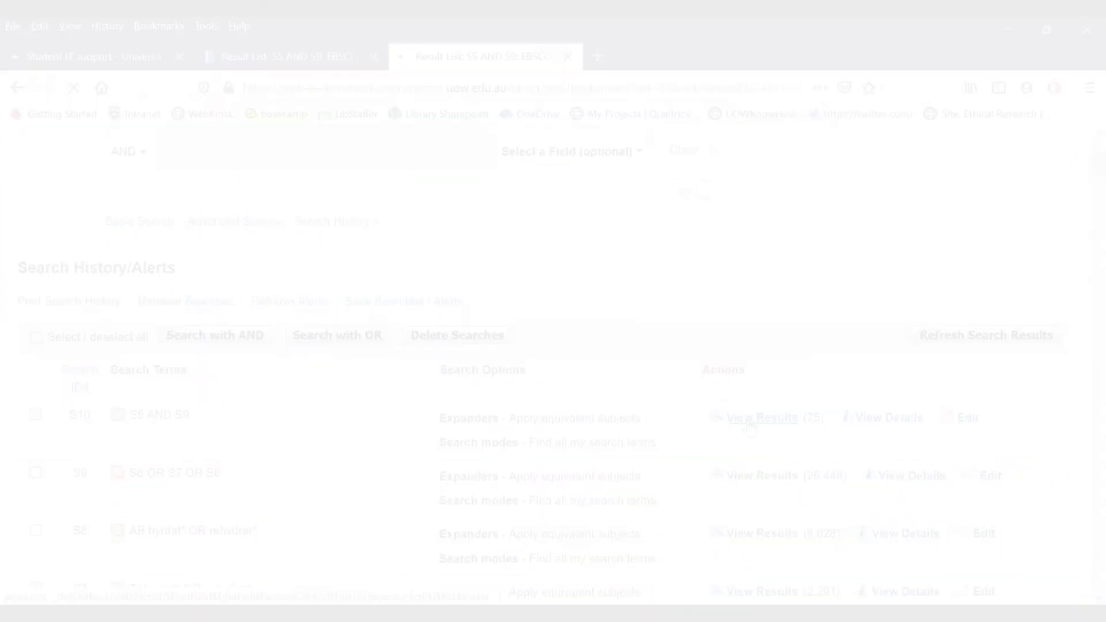
scroll(751, 427, down, 8)
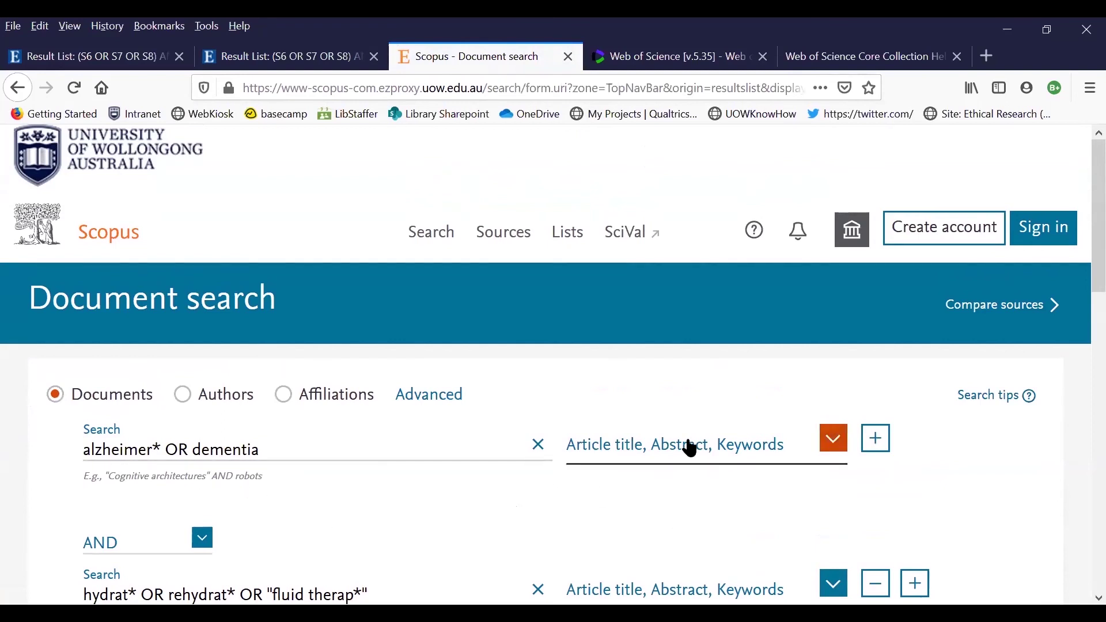
- In Scopus, review the two-row query and run alzheimer* OR dementia AND hydrat* OR rehydrat* OR "fluid therap*" in Article title, Abstract, Keywords
scroll(776, 459, down, 3)
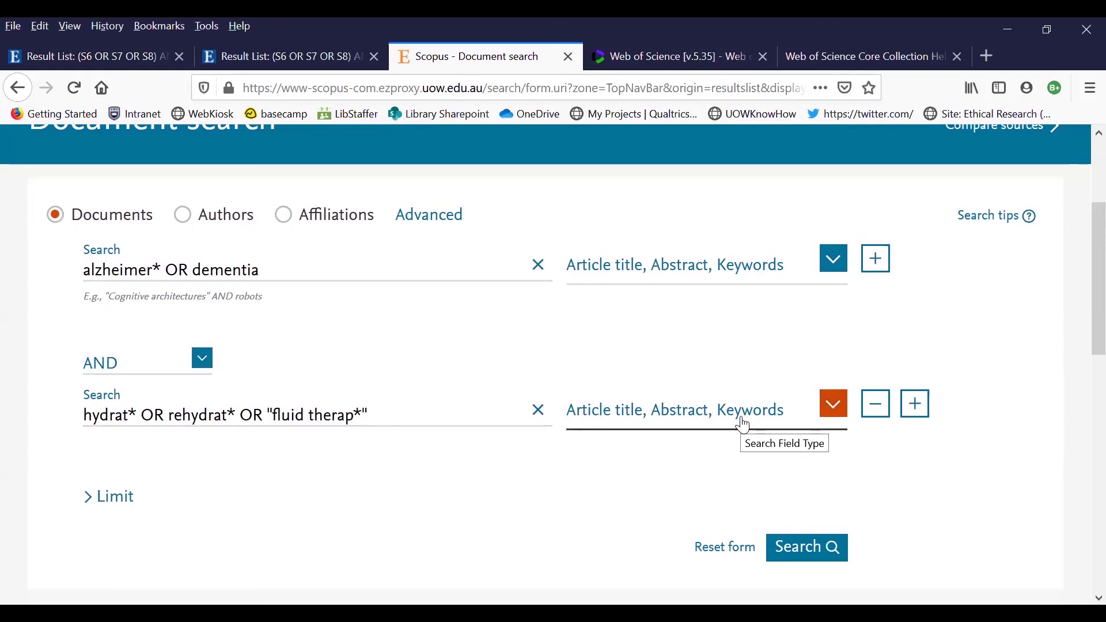
scroll(708, 472, up, 3)
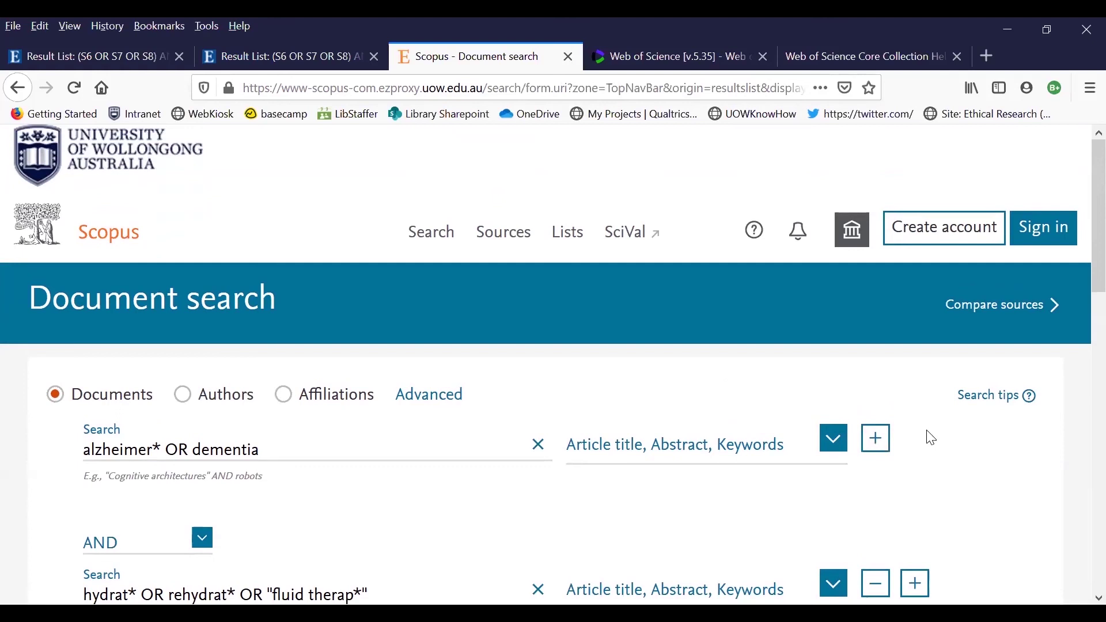
scroll(929, 437, down, 5)
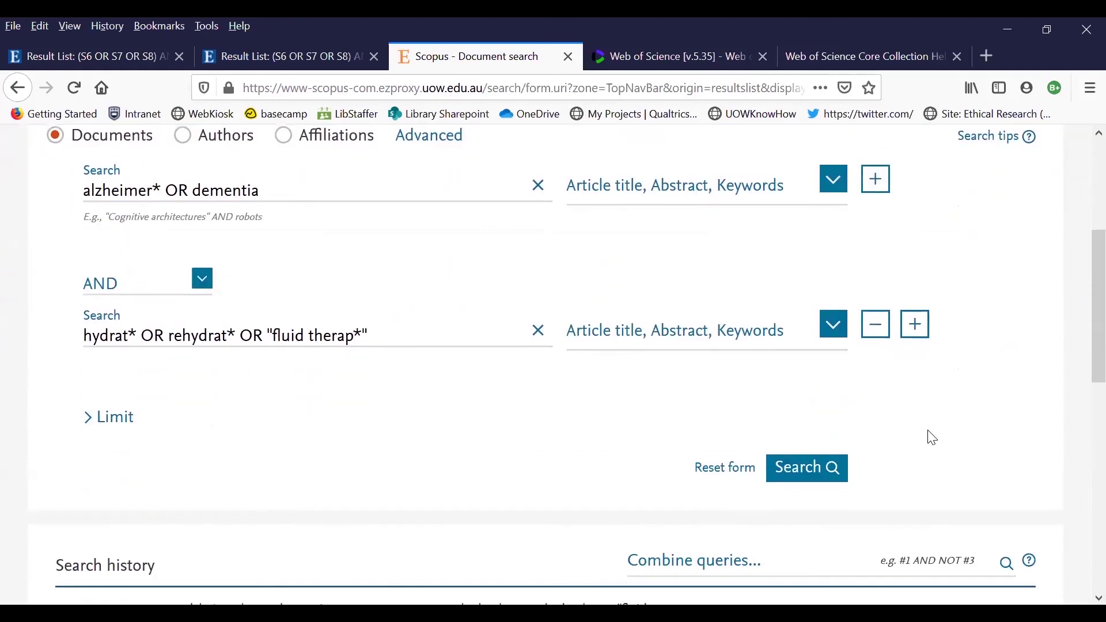
click(794, 465)
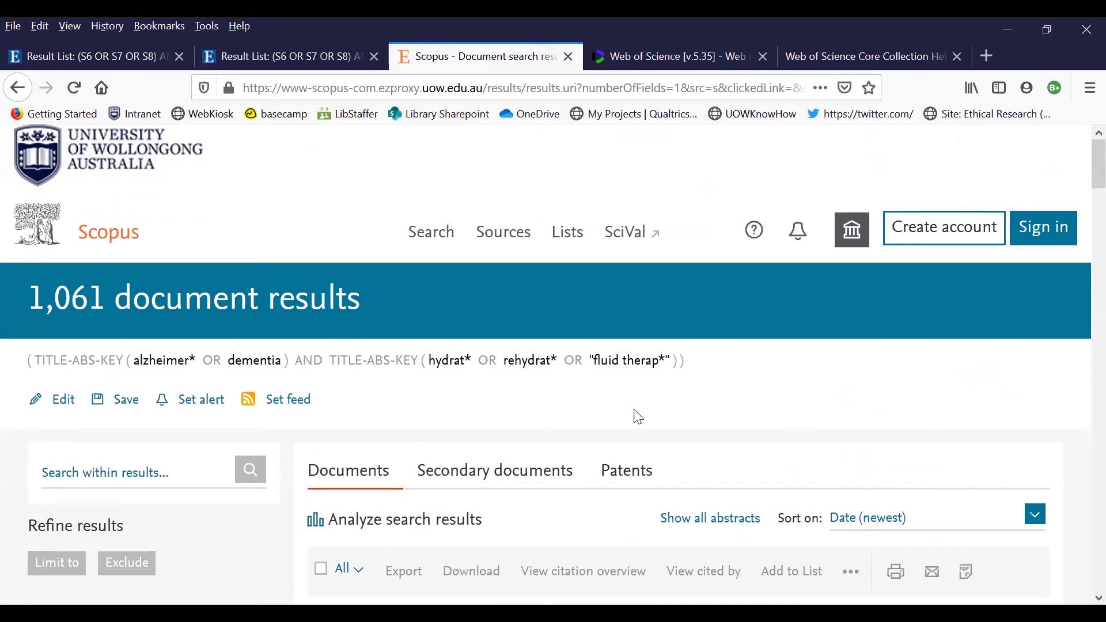
- Switch to Web of Science, read its help on the Topic field, and run the prepared dementia AND hydration topic search
key(ctrl+Tab)
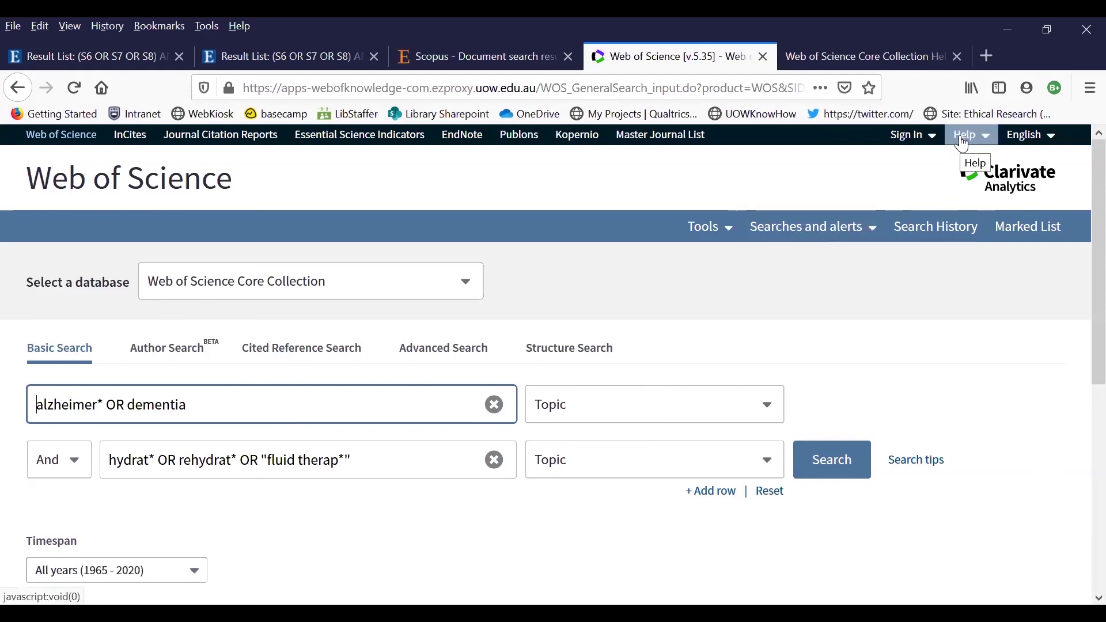
click(805, 55)
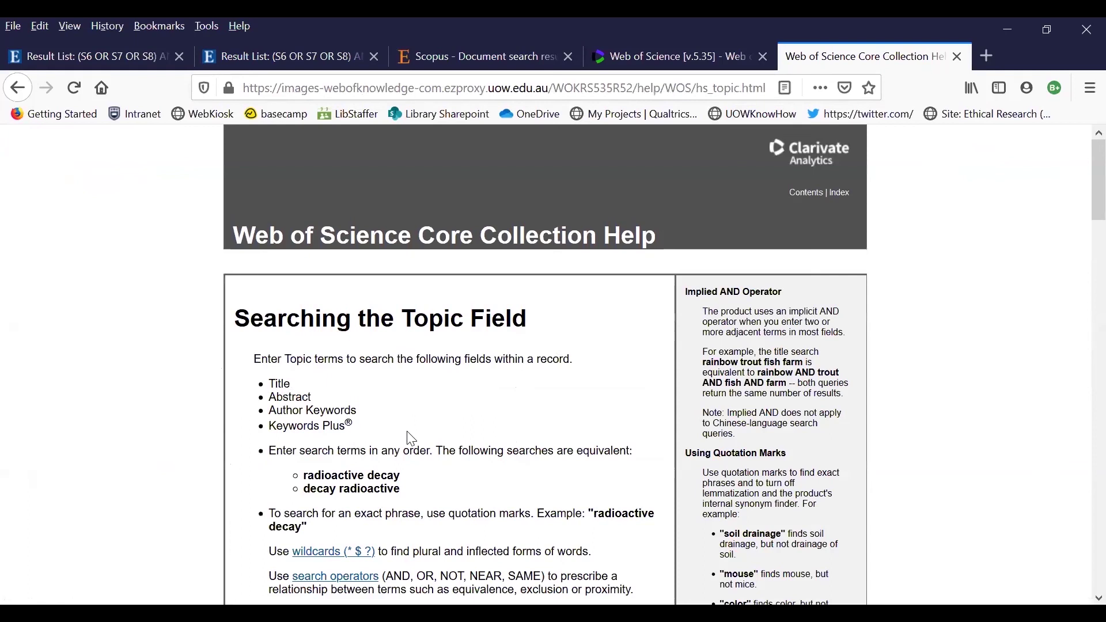
click(663, 57)
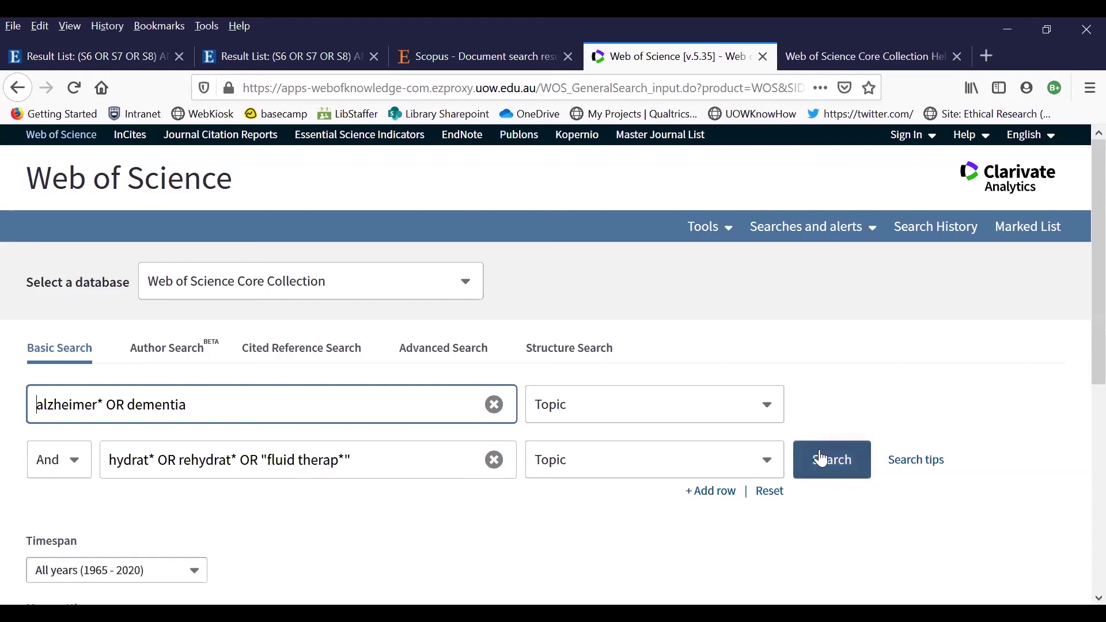
click(831, 473)
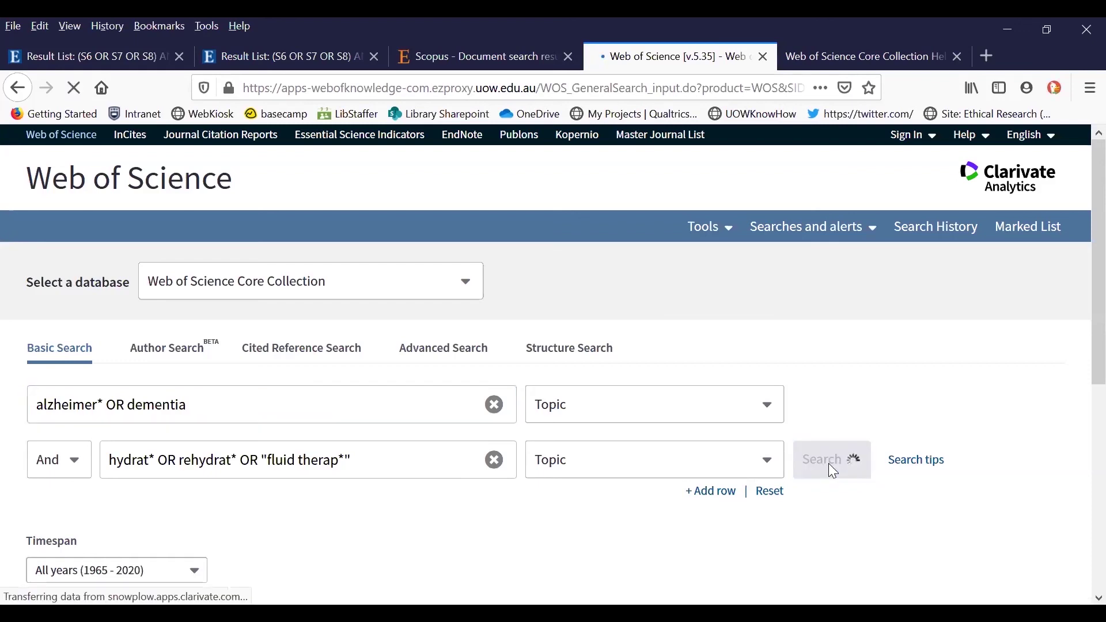